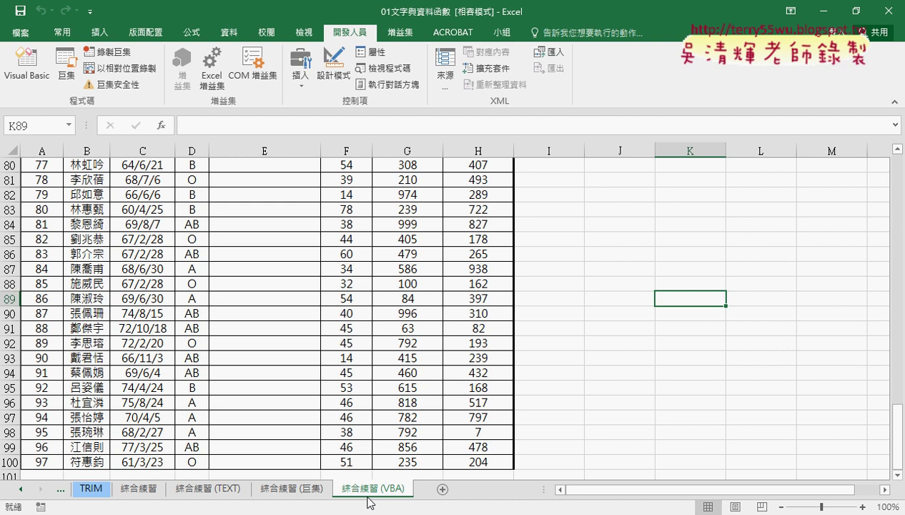
# - Scroll the 綜合練習 (VBA) sheet to its top, glance at 綜合練習 (巨集), then return
pyautogui.moveTo(895, 420); pyautogui.dragTo(894, 172)
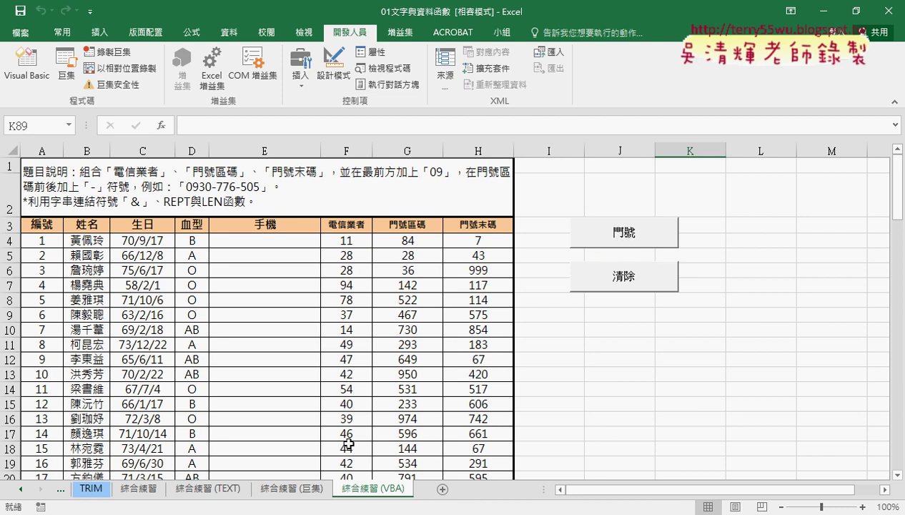
pyautogui.click(304, 493)
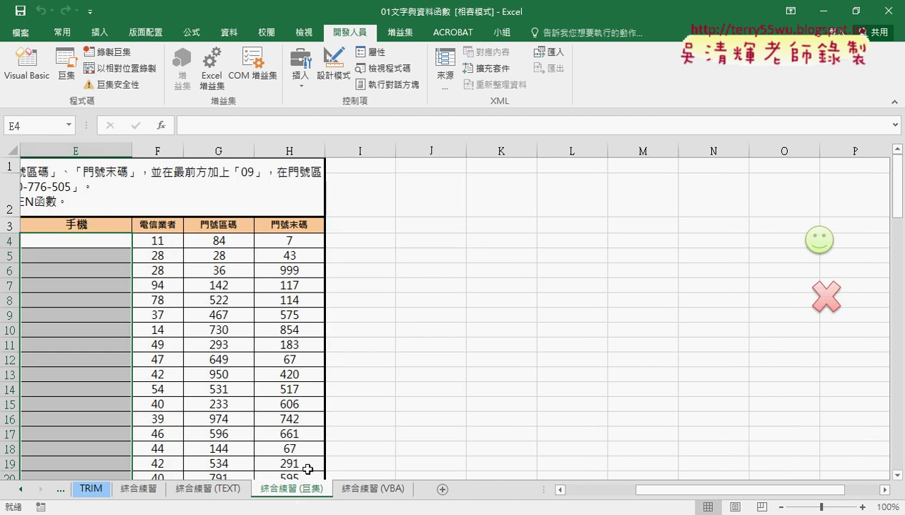
pyautogui.click(364, 488)
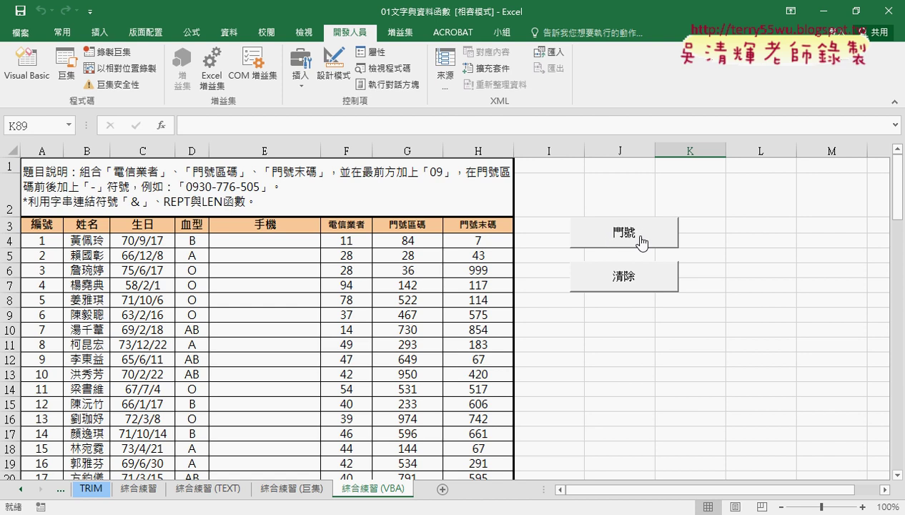
pyautogui.rightClick(622, 235)
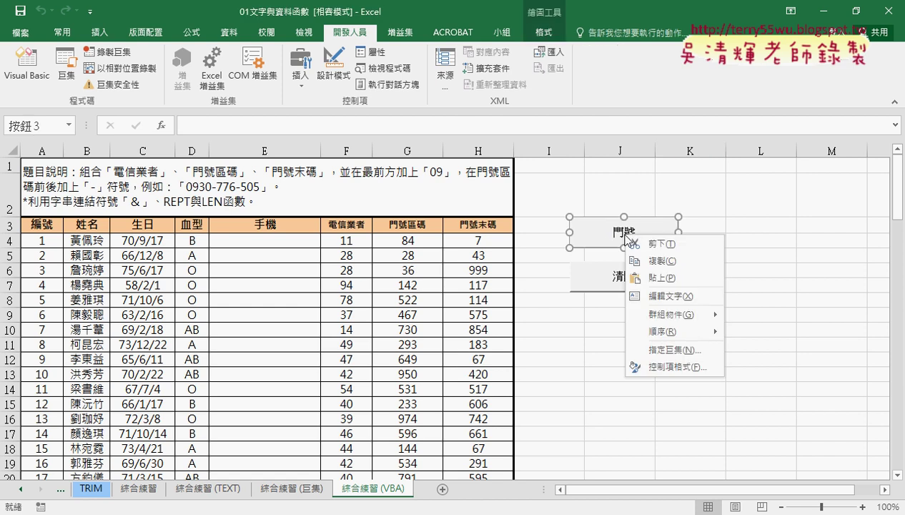
pyautogui.click(667, 351)
pyautogui.click(550, 280)
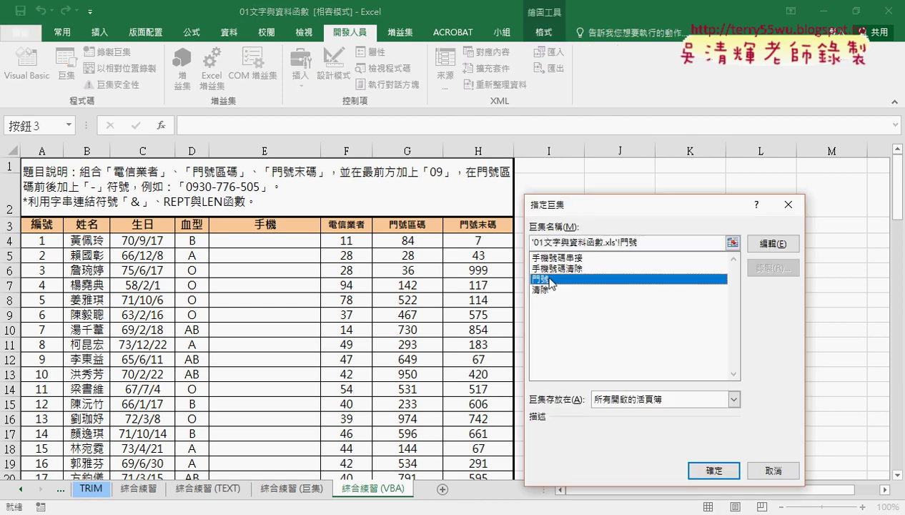
pyautogui.click(566, 258)
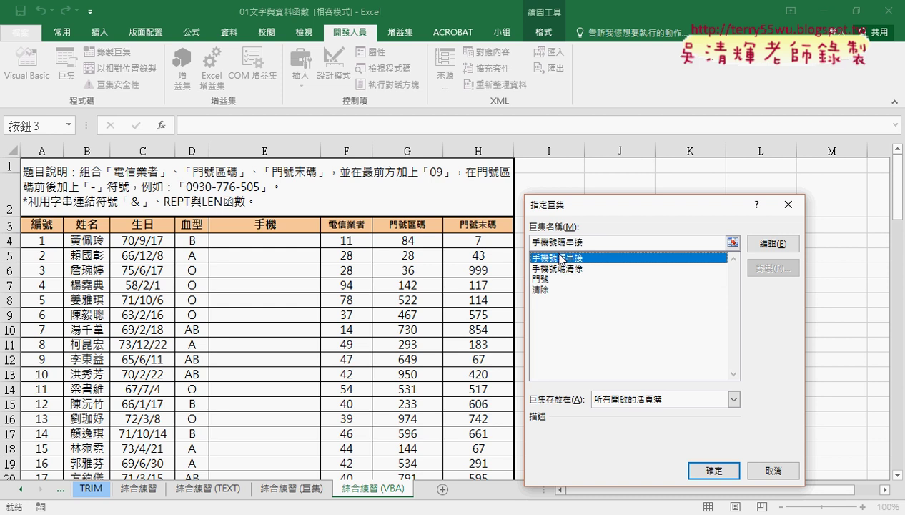
pyautogui.click(550, 280)
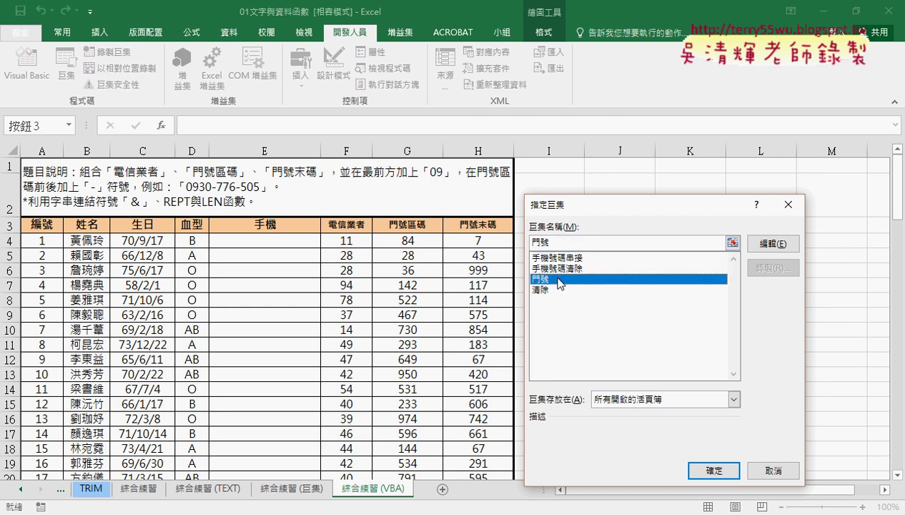
pyautogui.click(544, 242)
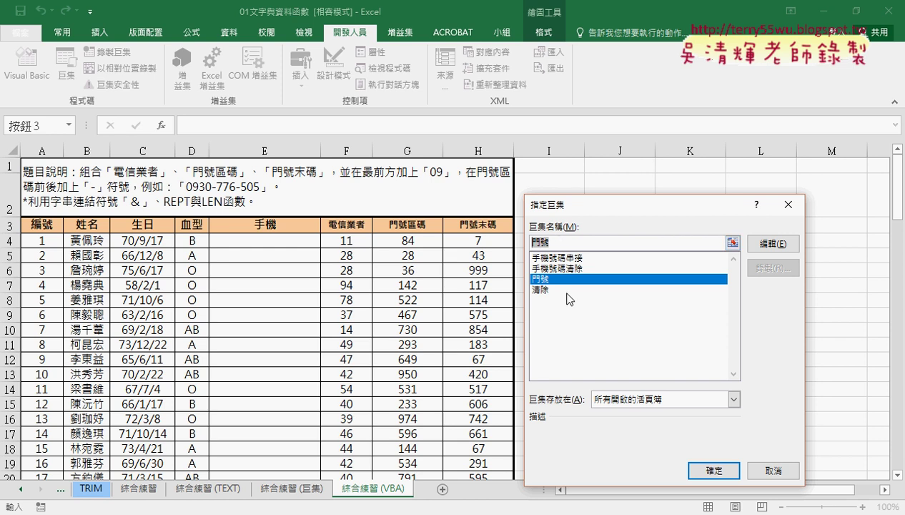
# - Fill column E with the 門號 button, clear it with 清除, then launch Visual Basic
pyautogui.click(705, 470)
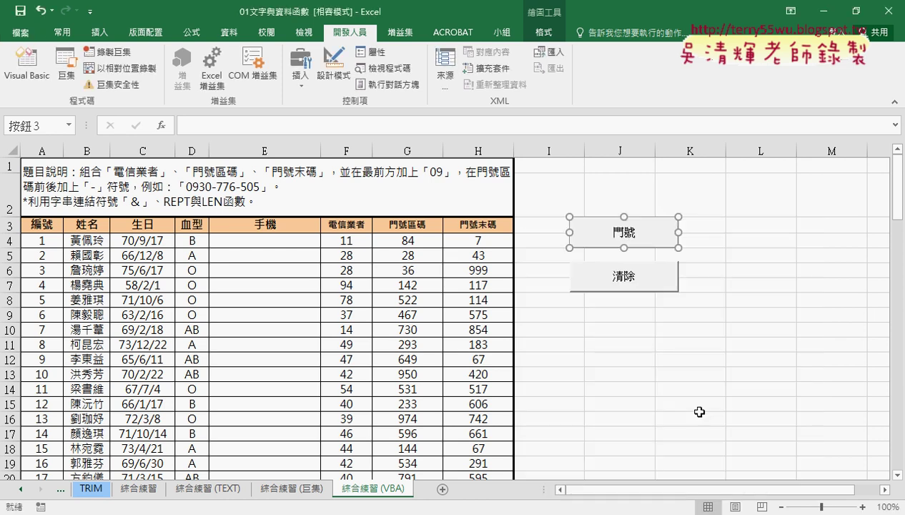
pyautogui.click(672, 357)
pyautogui.click(612, 234)
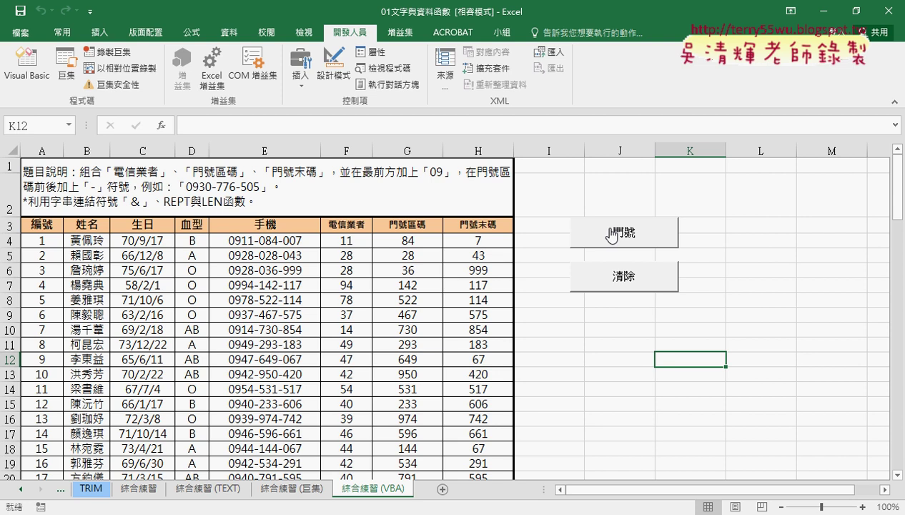
pyautogui.click(612, 277)
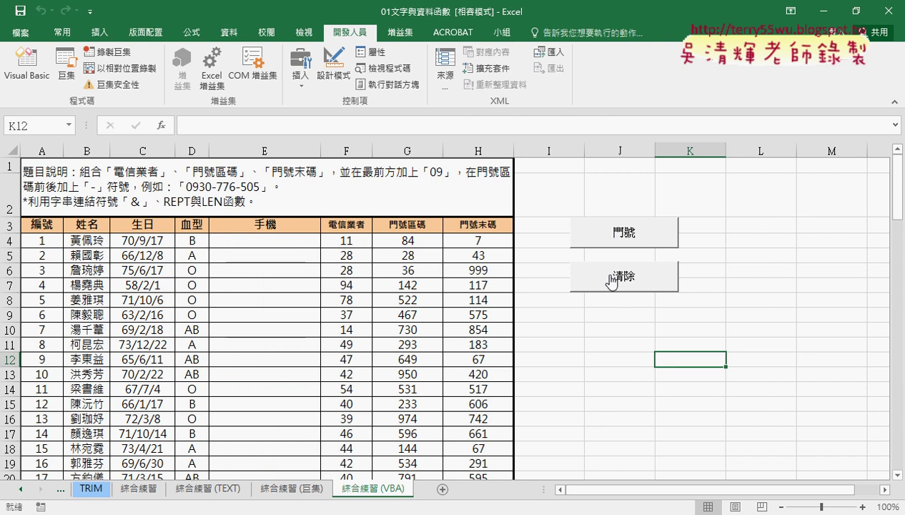
pyautogui.click(41, 80)
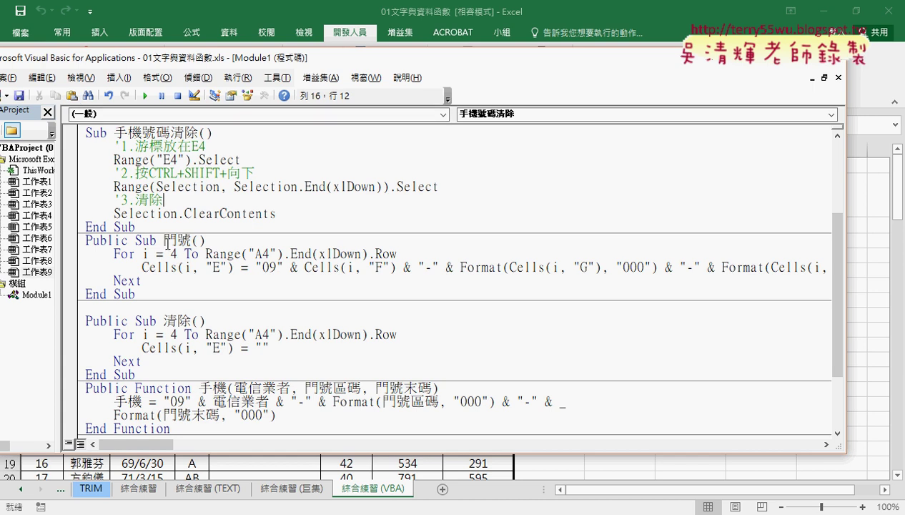
# - Reopen the VBA editor, widen the Project pane and select Module1
pyautogui.doubleClick(166, 239)
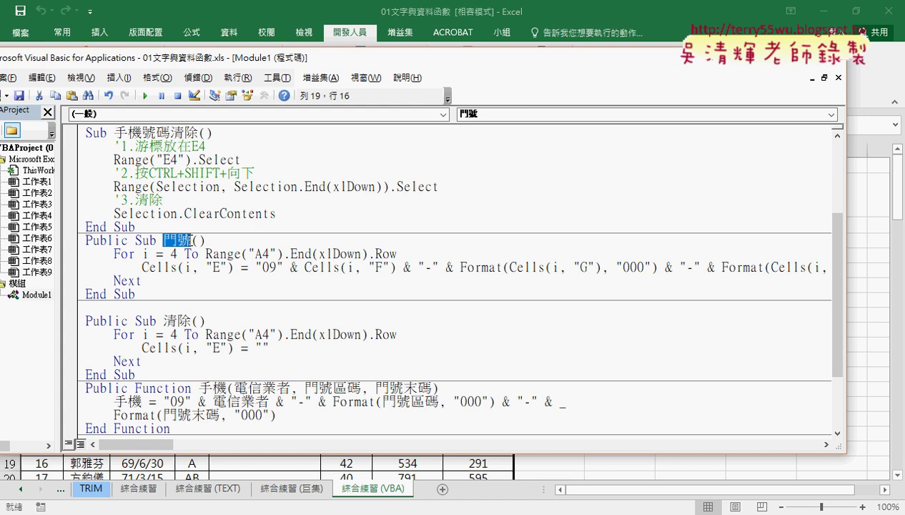
pyautogui.click(829, 58)
pyautogui.click(32, 80)
pyautogui.moveTo(57, 181); pyautogui.dragTo(89, 183)
pyautogui.moveTo(122, 57); pyautogui.dragTo(164, 54)
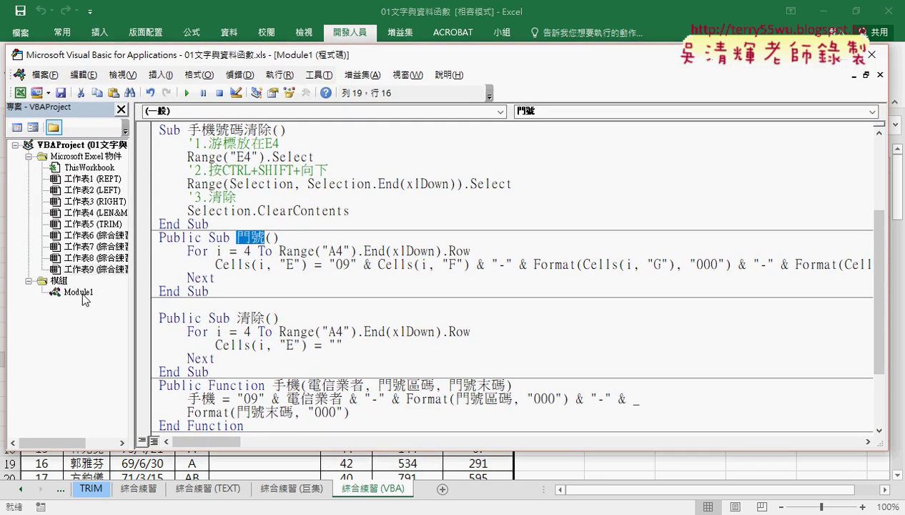
pyautogui.click(80, 292)
# - Highlight the 門號 procedure and its For…Next loop lines, then close the VBA editor
pyautogui.click(299, 280)
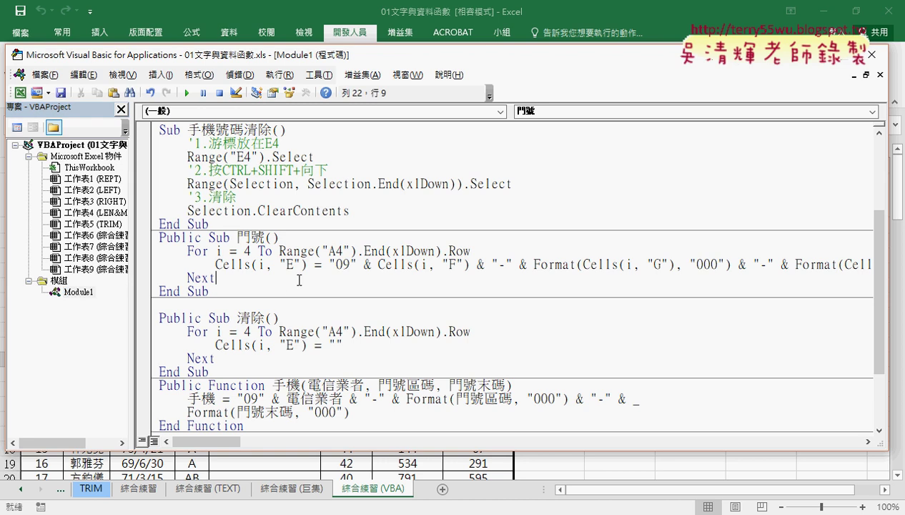
pyautogui.scroll(4, 299, 280)
pyautogui.scroll(-3, 299, 280)
pyautogui.click(251, 289)
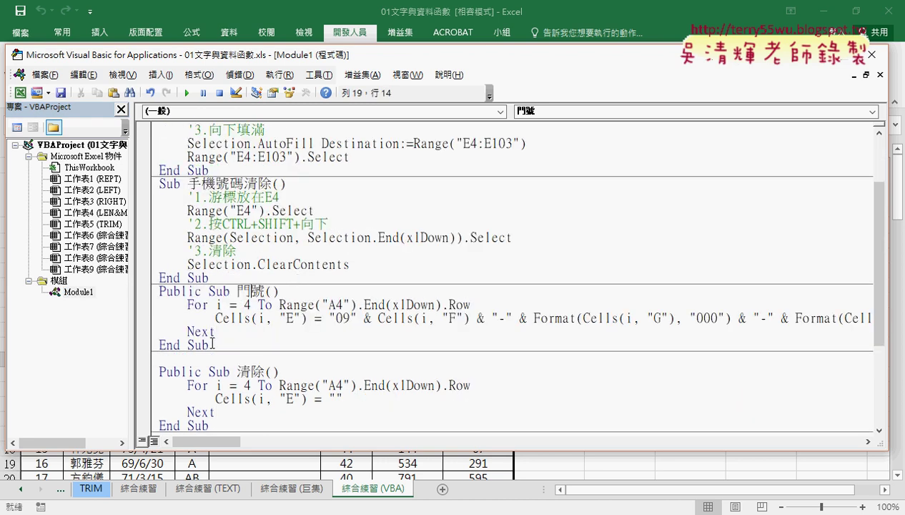
pyautogui.moveTo(212, 344); pyautogui.dragTo(154, 291)
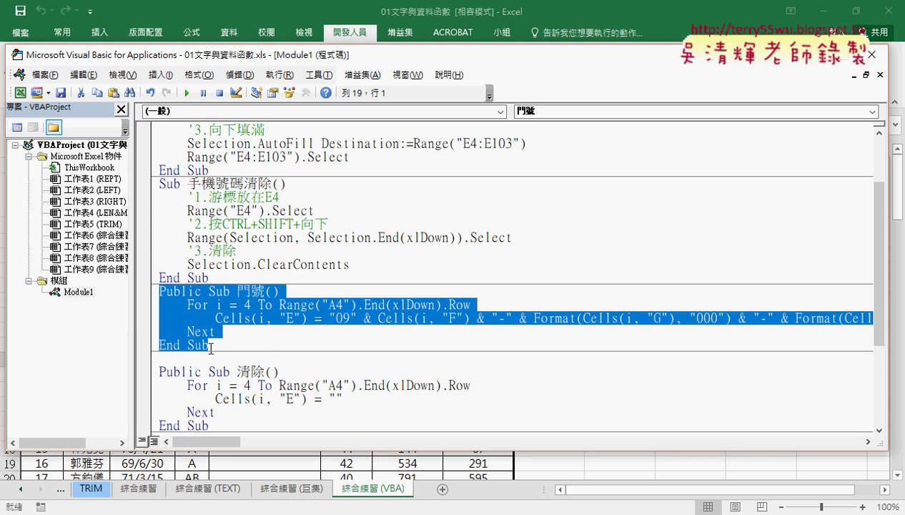
pyautogui.click(210, 348)
pyautogui.doubleClick(215, 291)
pyautogui.doubleClick(202, 345)
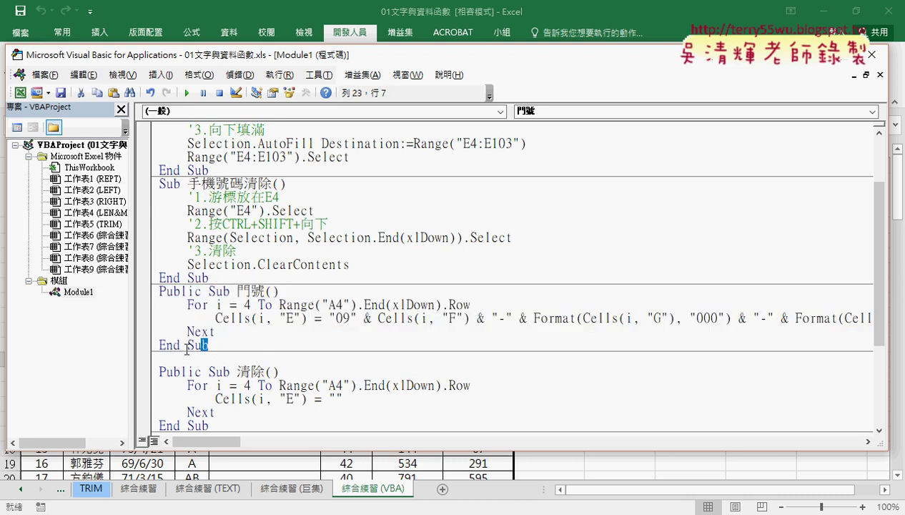
pyautogui.moveTo(187, 348); pyautogui.dragTo(152, 290)
pyautogui.moveTo(217, 332); pyautogui.dragTo(162, 308)
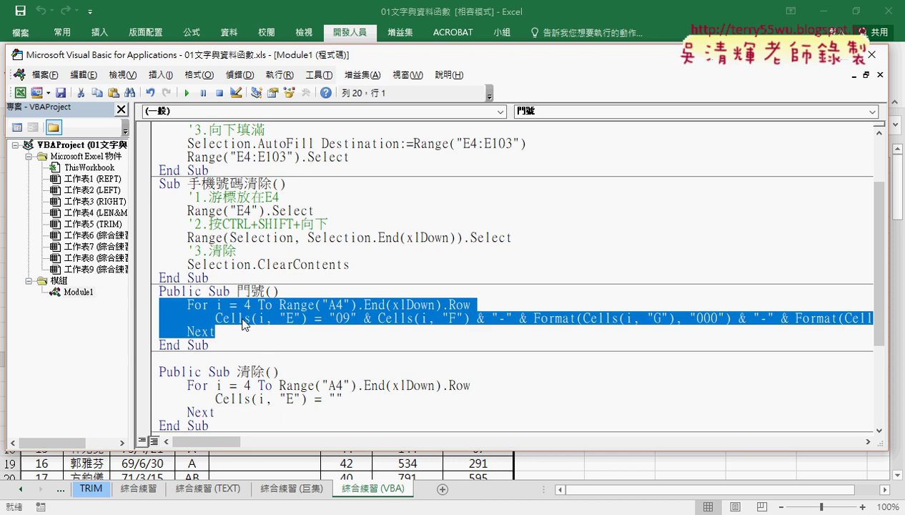
pyautogui.click(873, 56)
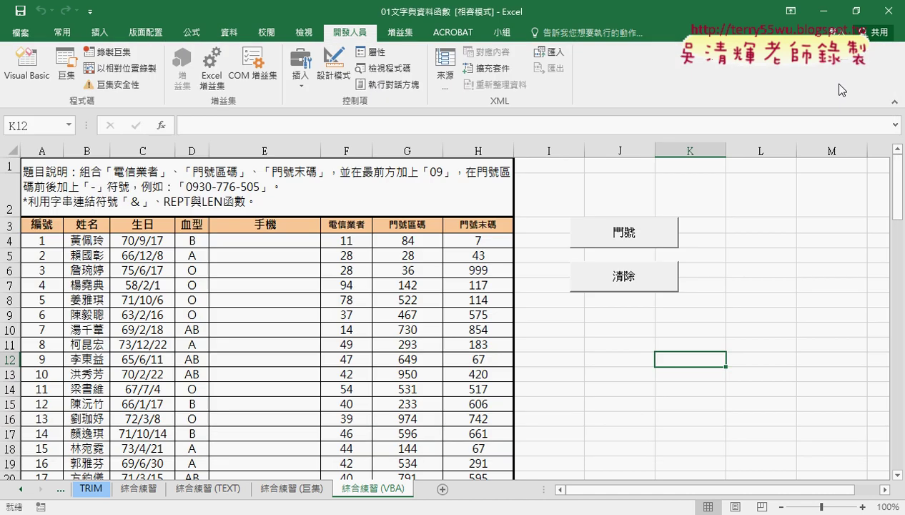
# - Edit the 門號 macro assigned to the 門號 button via 指定巨集
pyautogui.rightClick(613, 236)
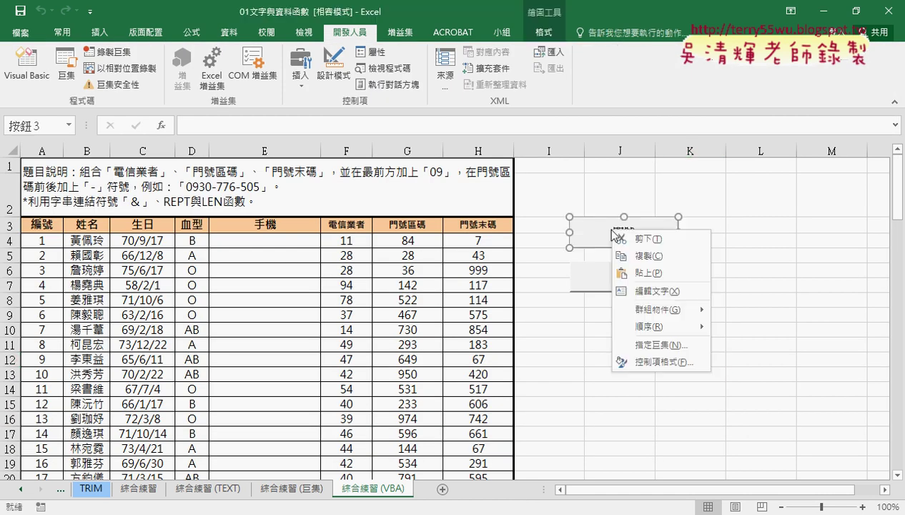
pyautogui.click(651, 345)
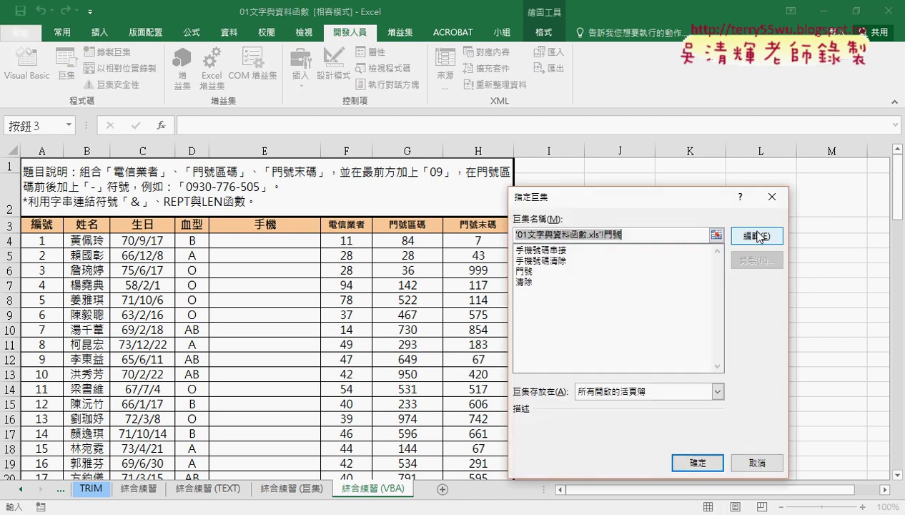
pyautogui.click(526, 272)
pyautogui.click(752, 242)
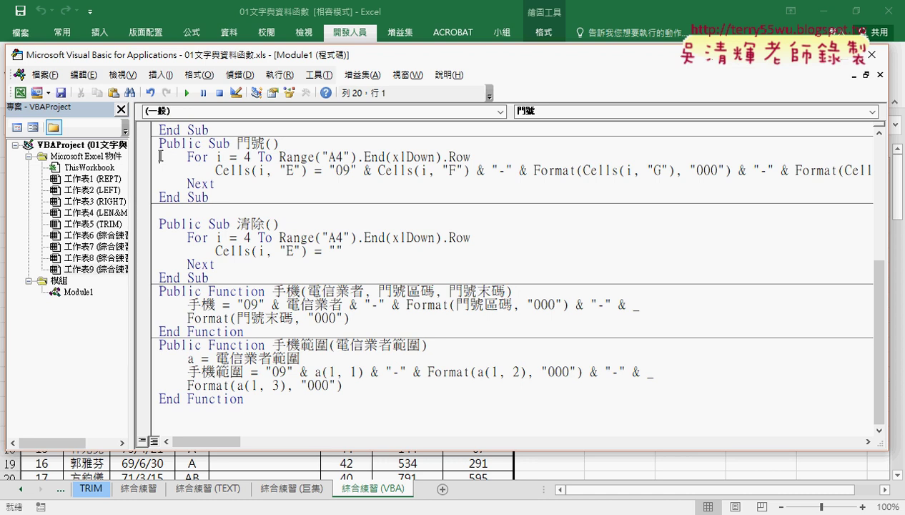
# - Look at the 工作表1 (REPT) code window, then return to Module1's code
pyautogui.click(84, 293)
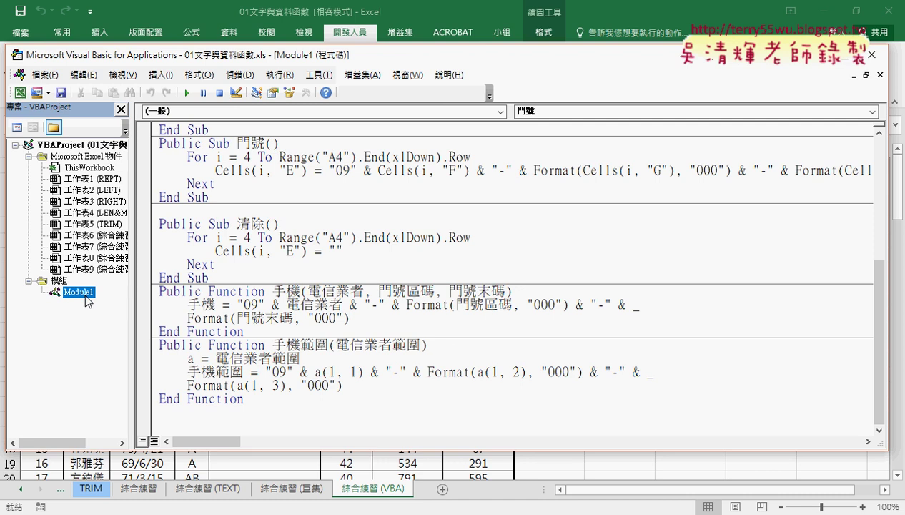
pyautogui.click(92, 180)
pyautogui.doubleClick(92, 180)
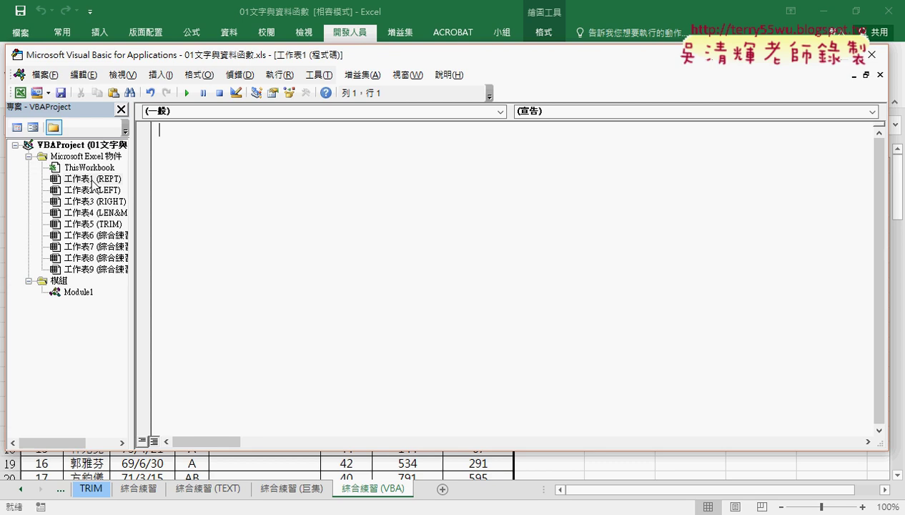
pyautogui.click(92, 180)
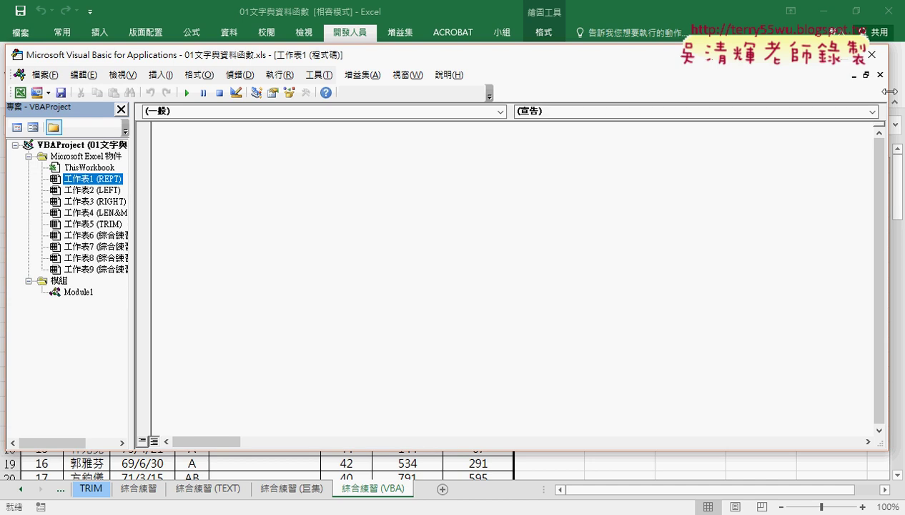
pyautogui.hotkey('ctrl', 'Tab')
pyautogui.click(79, 292)
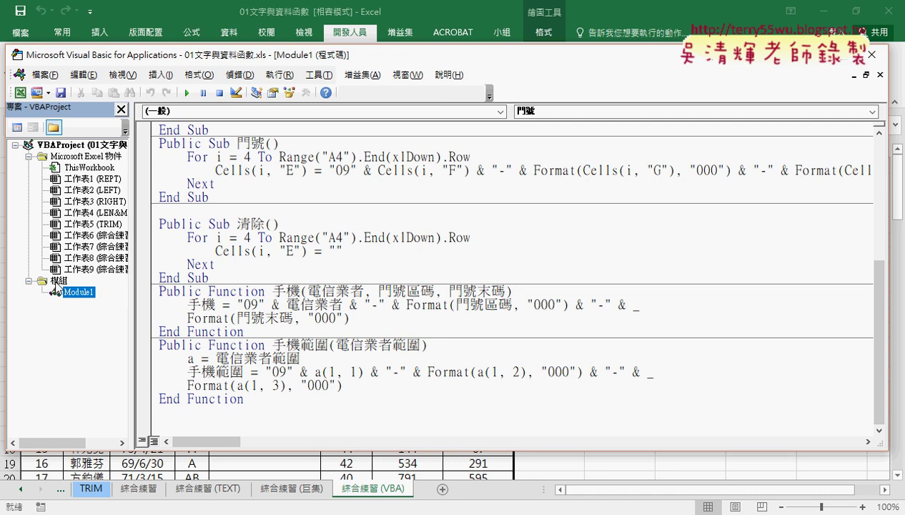
# - Narrow the Project pane so Module1's code gets more width
pyautogui.rightClick(55, 284)
pyautogui.moveTo(116, 341)
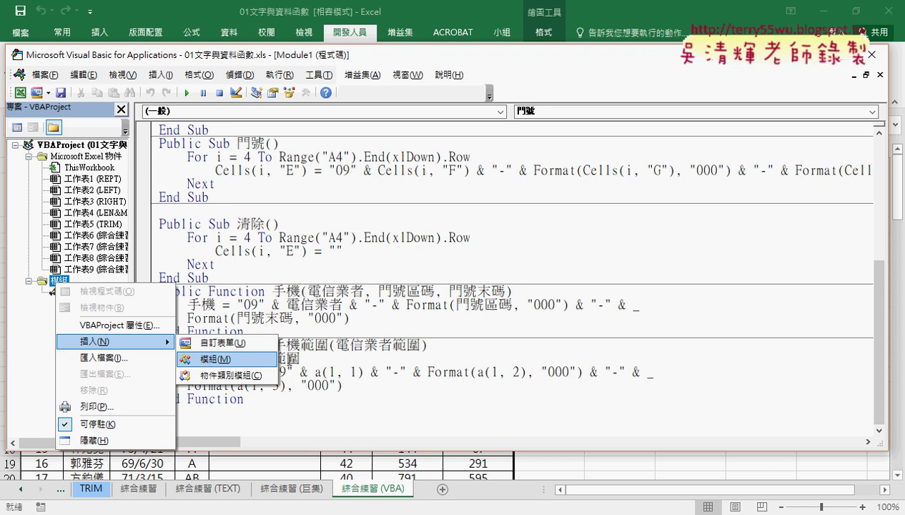
pyautogui.click(468, 349)
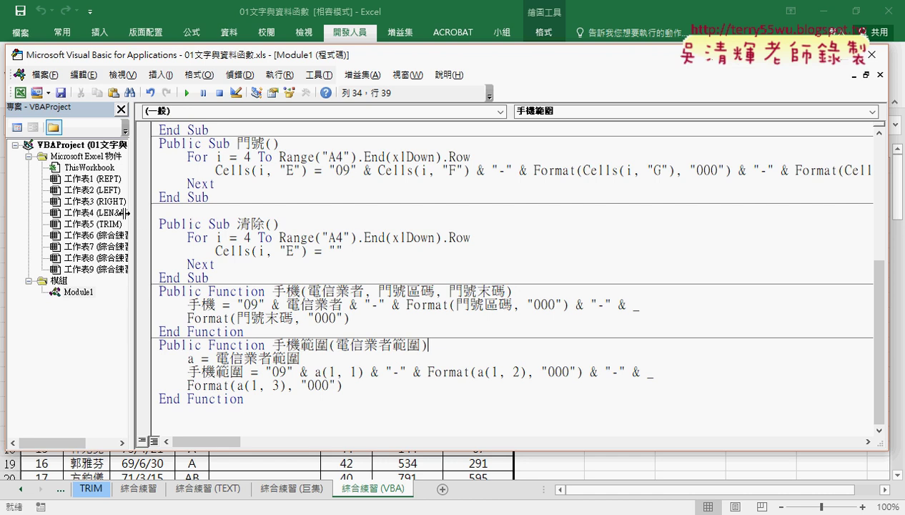
pyautogui.moveTo(134, 211); pyautogui.dragTo(86, 213)
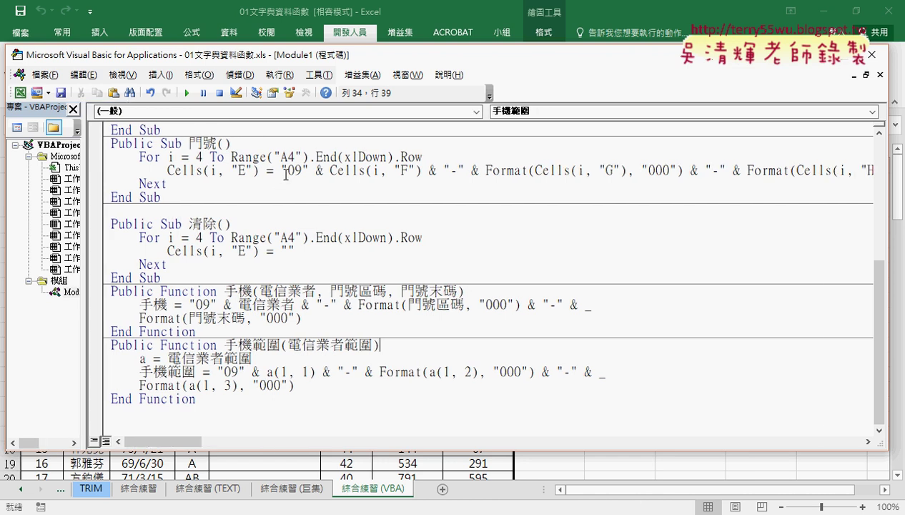
pyautogui.hotkey('ctrl', 'Up')
pyautogui.hotkey('ctrl', 'Up')
pyautogui.hotkey('ctrl', 'Up')
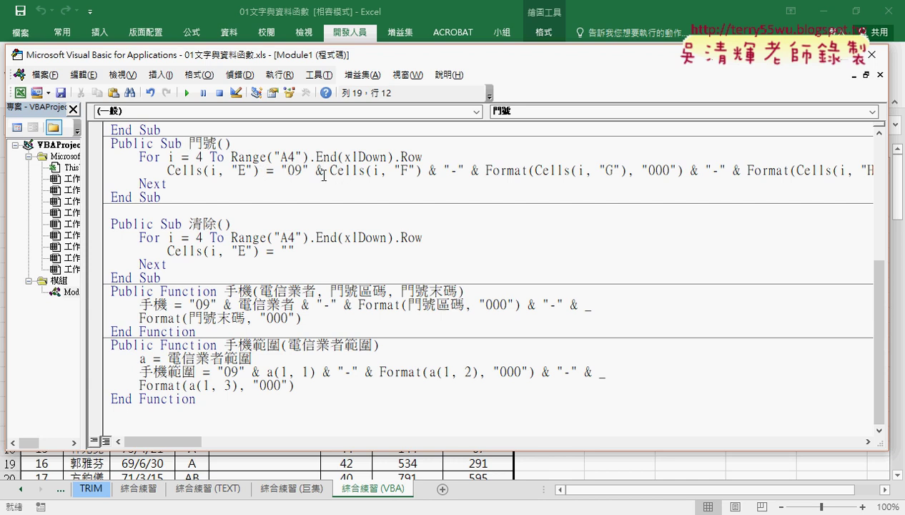
pyautogui.moveTo(280, 170); pyautogui.dragTo(475, 169)
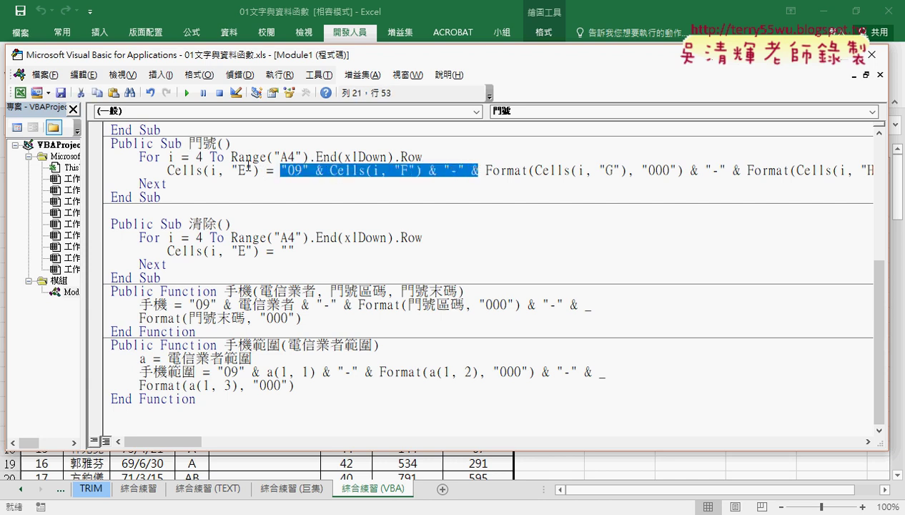
pyautogui.moveTo(259, 170); pyautogui.dragTo(170, 178)
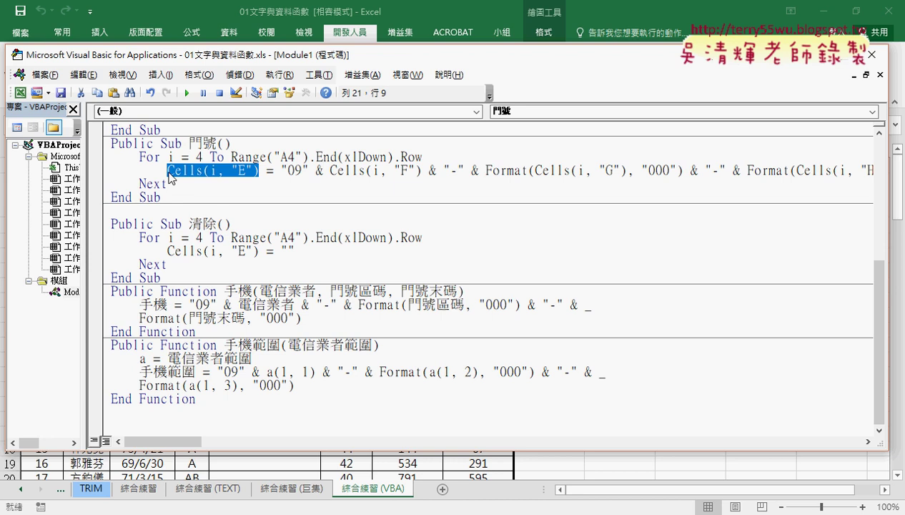
pyautogui.moveTo(330, 171); pyautogui.dragTo(364, 171)
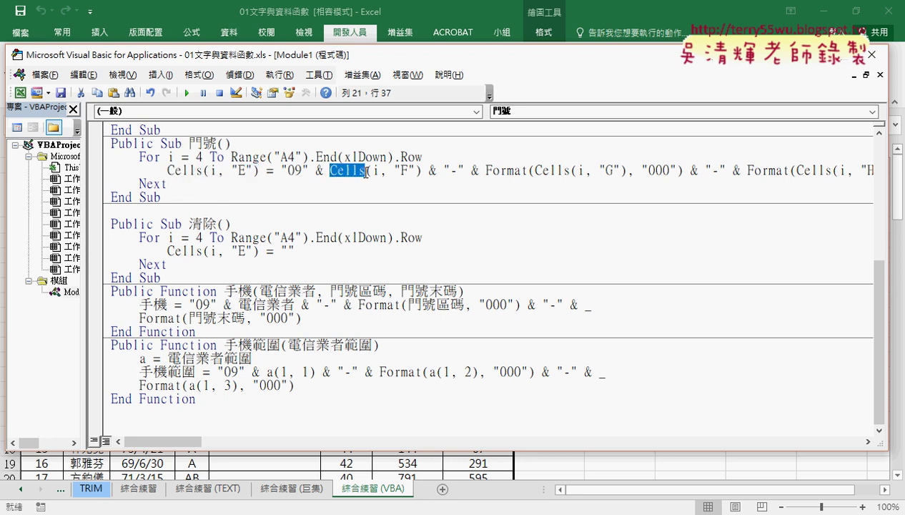
pyautogui.click(486, 170)
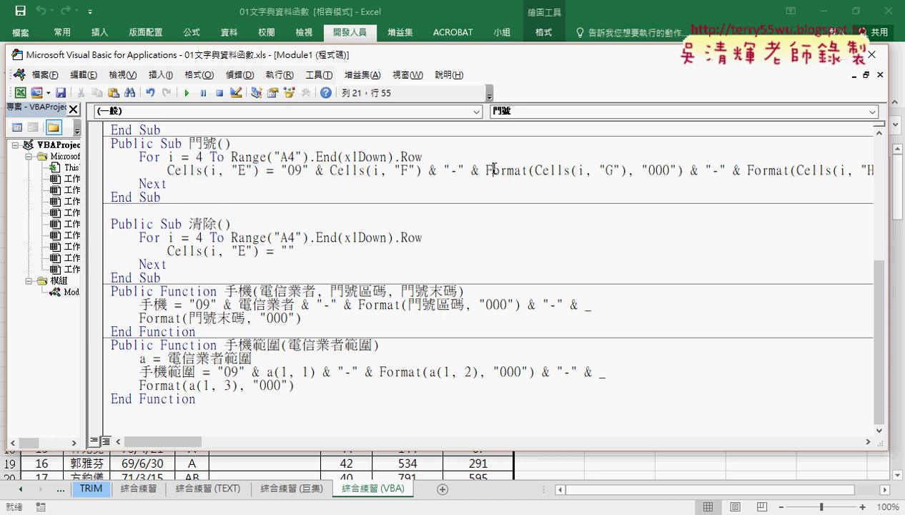
pyautogui.moveTo(485, 170); pyautogui.dragTo(528, 175)
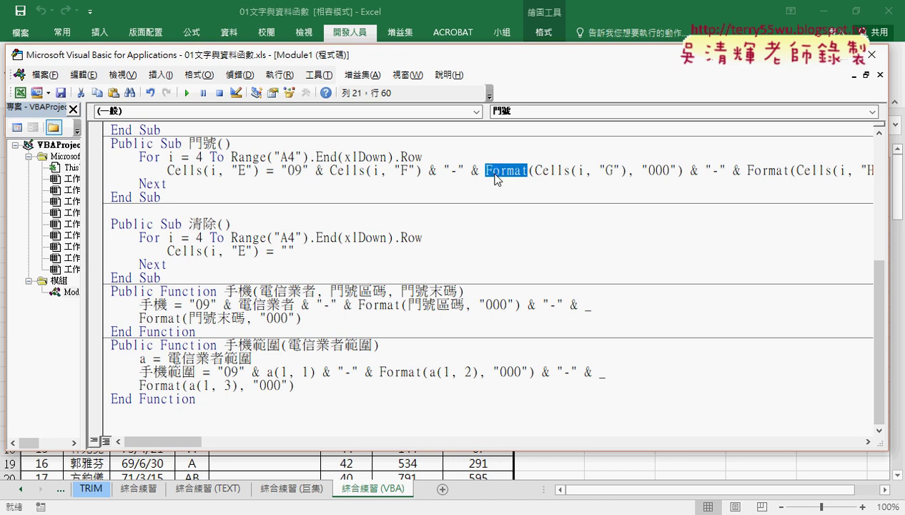
pyautogui.press('Left')
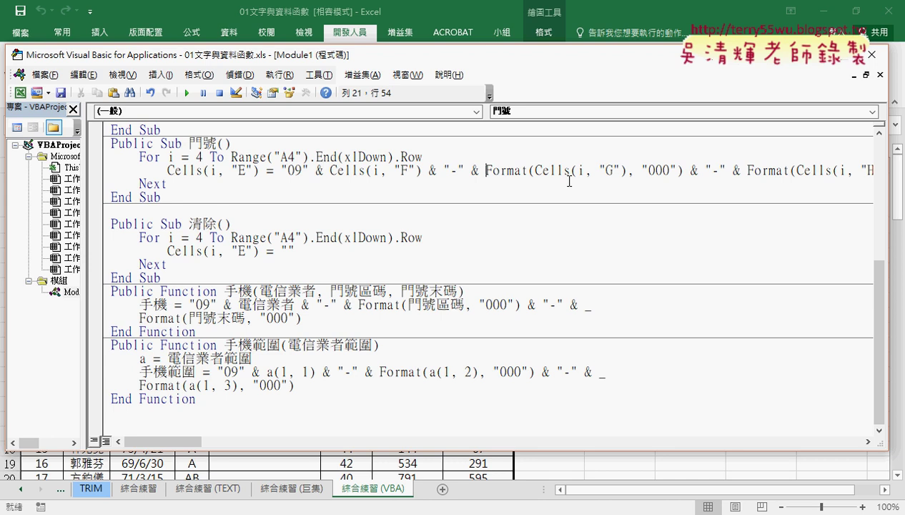
# - Back in Excel, run the 門號 macro to fill column E with phone numbers
pyautogui.click(579, 11)
pyautogui.click(637, 235)
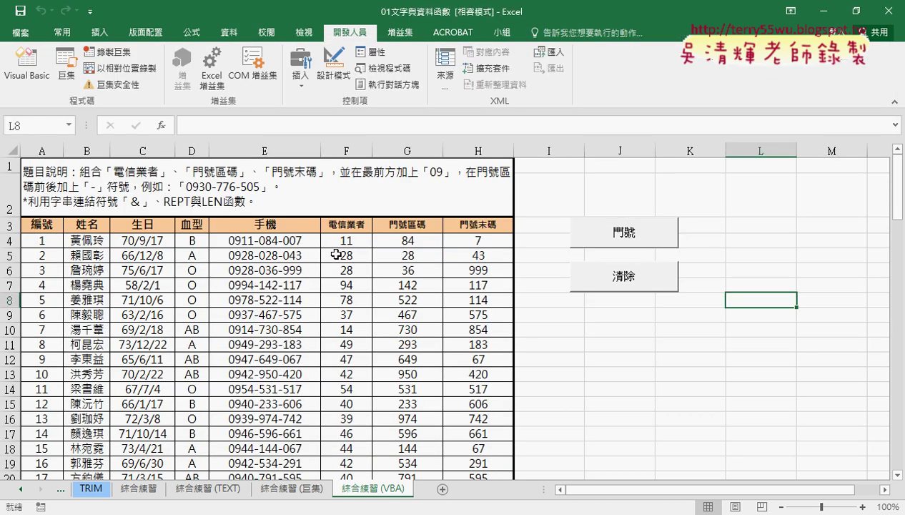
pyautogui.click(261, 240)
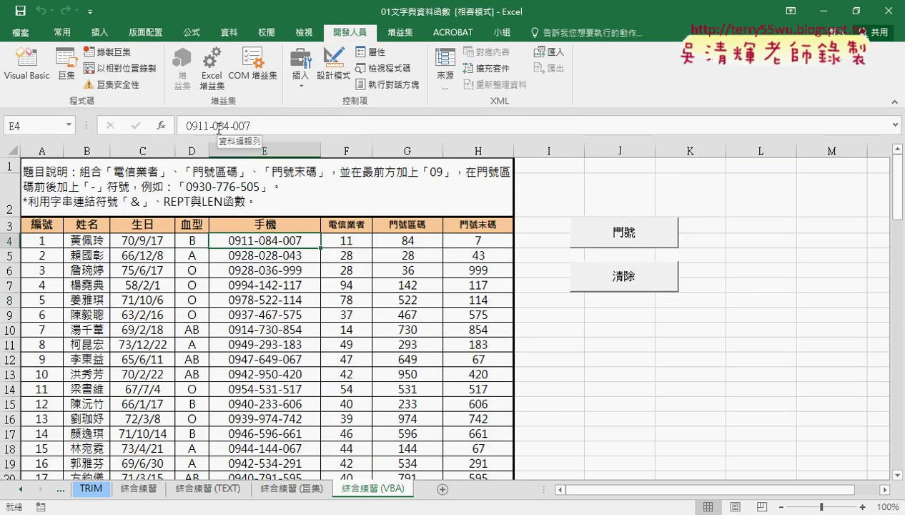
# - On 綜合練習 (巨集), fill then clear E4:E20 with its buttons, and return to 綜合練習 (VBA)
pyautogui.click(298, 489)
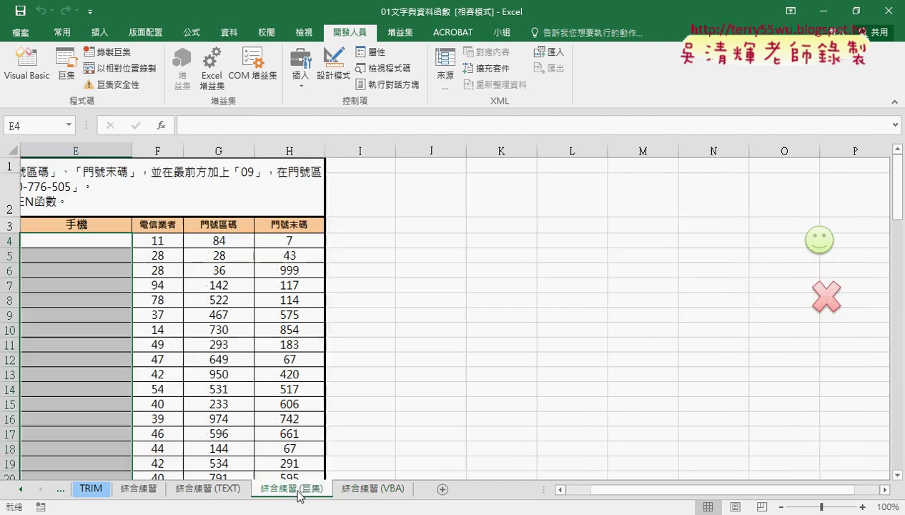
pyautogui.click(821, 243)
pyautogui.click(106, 240)
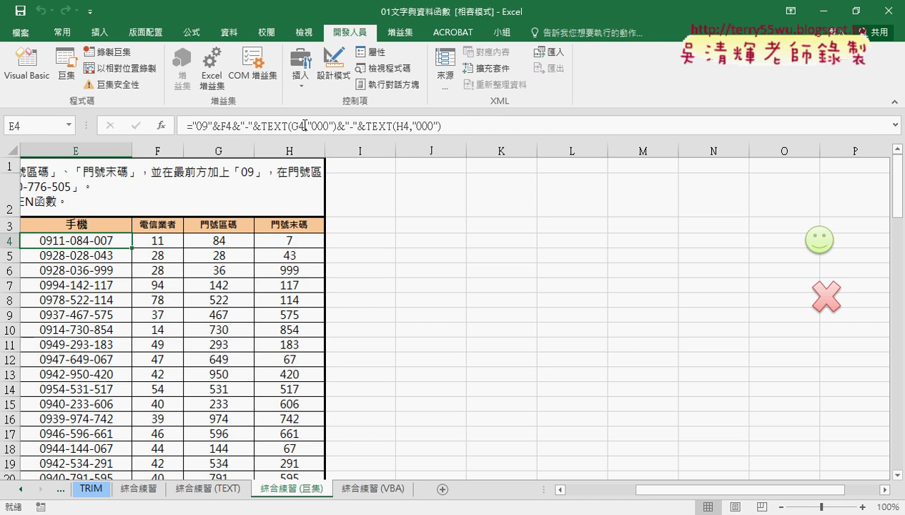
pyautogui.click(825, 297)
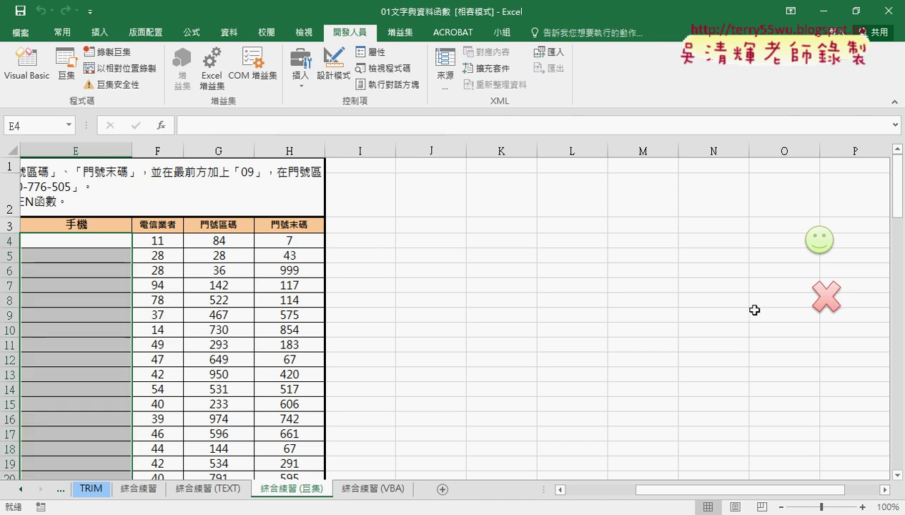
pyautogui.click(376, 492)
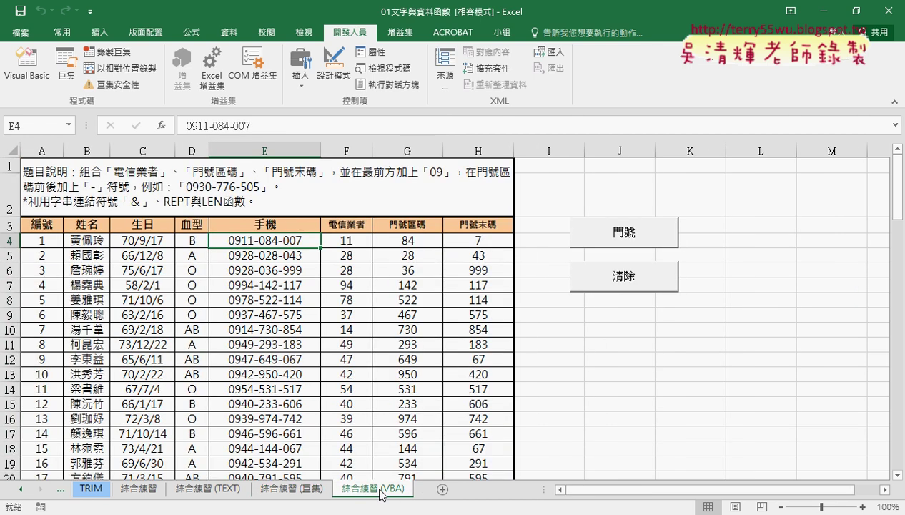
# - Duplicate the 綜合練習 (VBA) tab and rename the copy 綜合練習 (公式)
pyautogui.moveTo(380, 491); pyautogui.dragTo(455, 489)
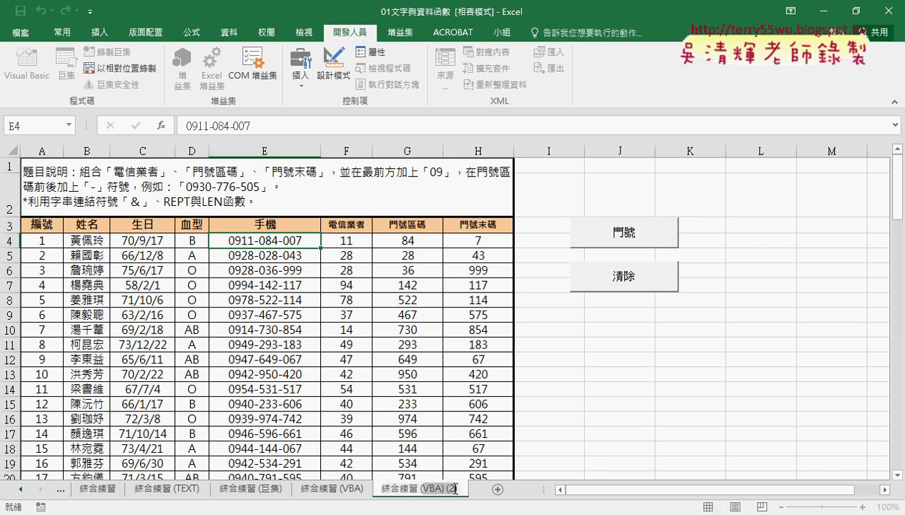
pyautogui.press('Return')
pyautogui.doubleClick(448, 493)
pyautogui.write('《×')
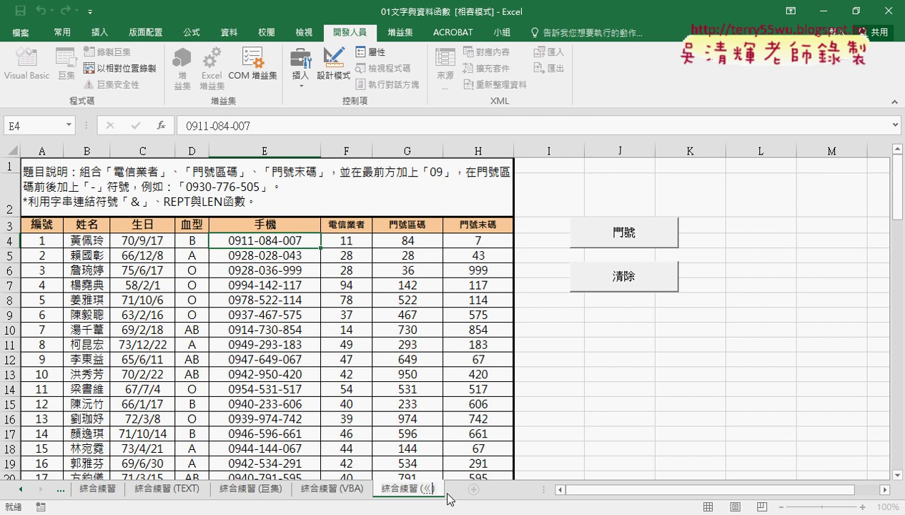
pyautogui.write('公式')
pyautogui.press('Return')
pyautogui.click(519, 391)
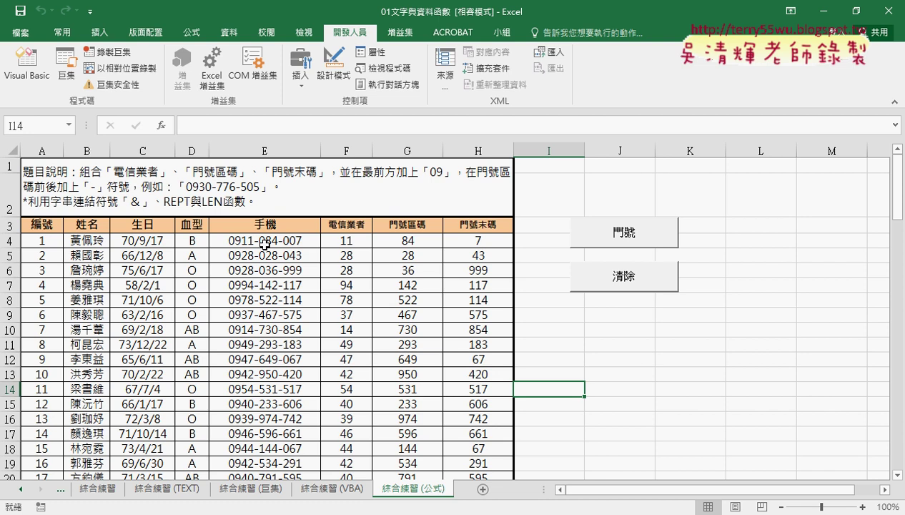
# - Inspect E4's TEXT phone formula on 綜合練習 (TEXT), then go to 綜合練習 (公式)
pyautogui.click(177, 491)
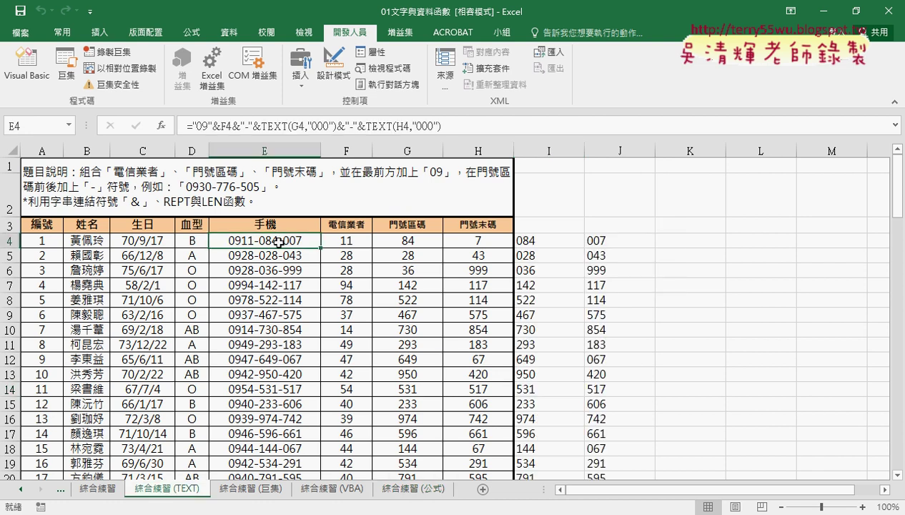
pyautogui.moveTo(463, 134); pyautogui.dragTo(185, 126)
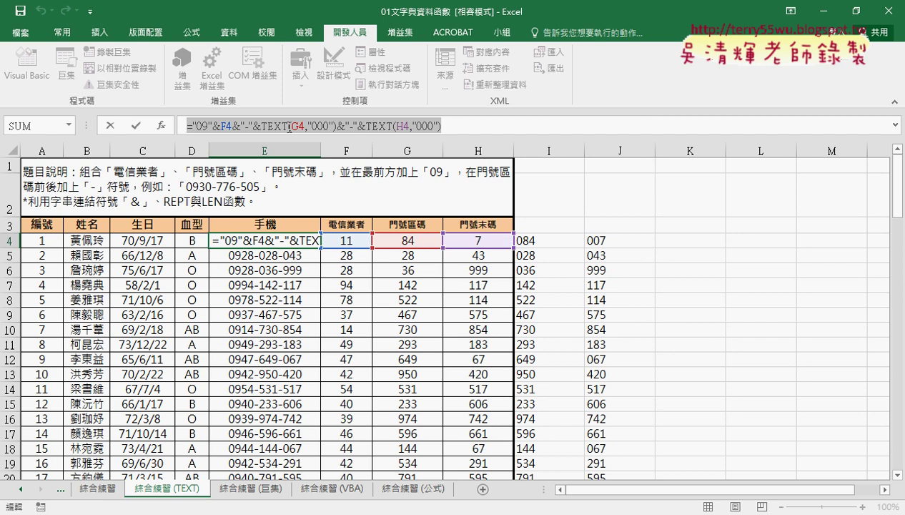
pyautogui.click(111, 126)
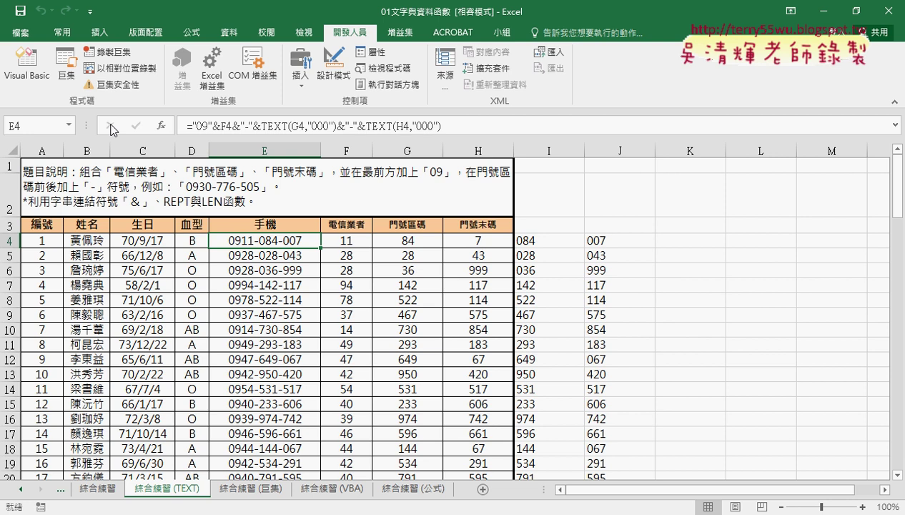
pyautogui.click(415, 488)
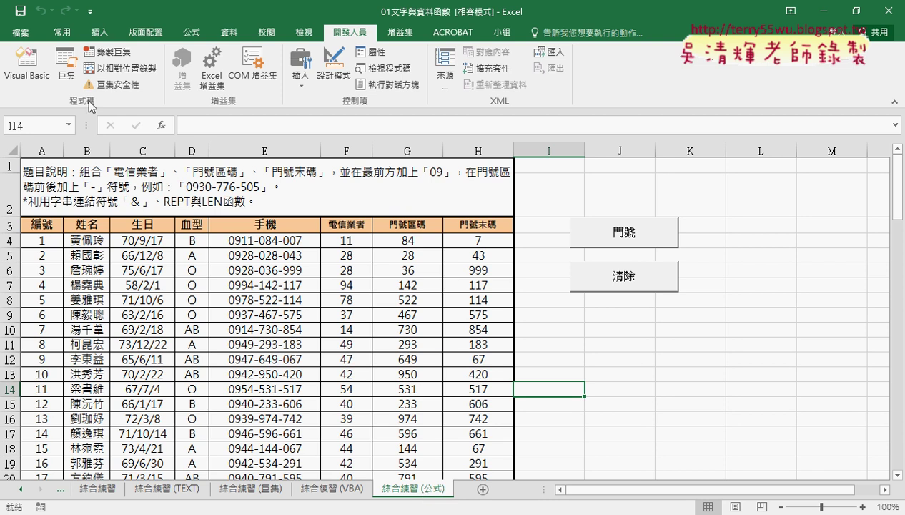
# - In the VBA editor, copy the 門號 sub and paste a duplicate below it
pyautogui.click(32, 69)
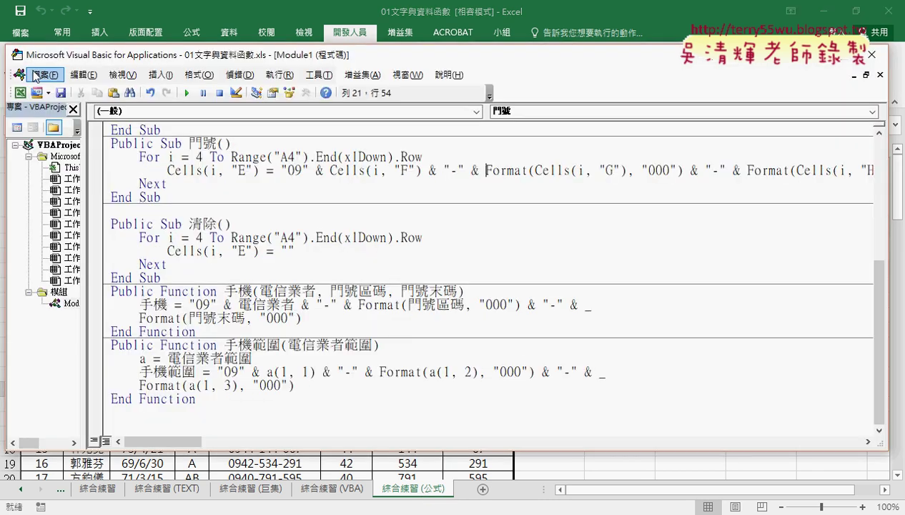
pyautogui.scroll(1, 282, 228)
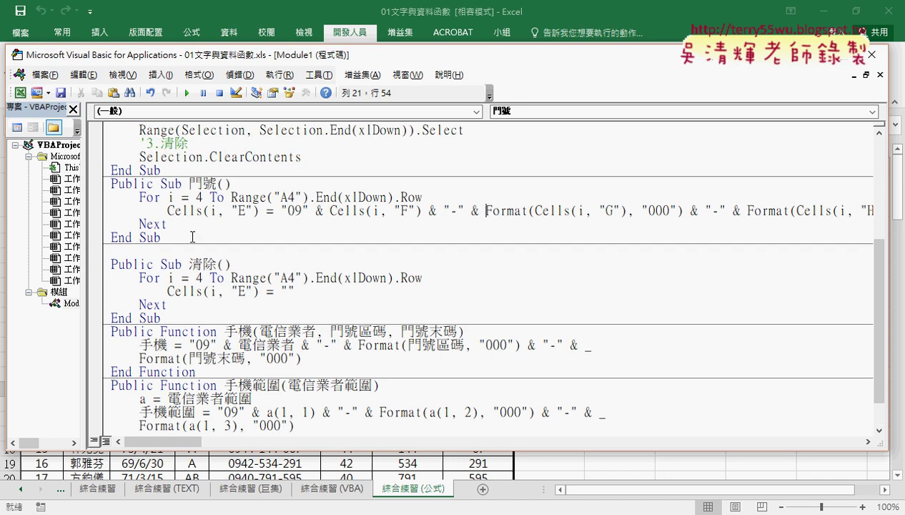
pyautogui.moveTo(172, 236); pyautogui.dragTo(108, 184)
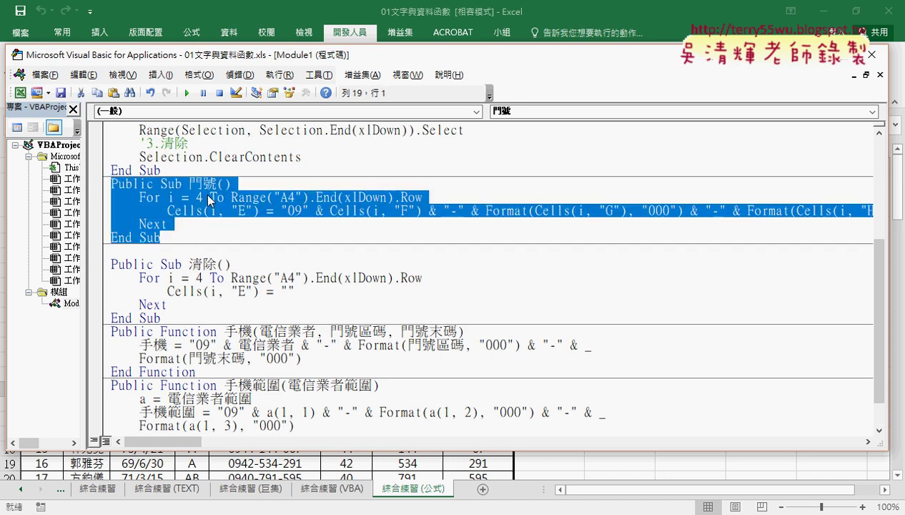
pyautogui.rightClick(149, 236)
pyautogui.click(151, 259)
pyautogui.click(137, 251)
pyautogui.rightClick(138, 254)
pyautogui.click(146, 292)
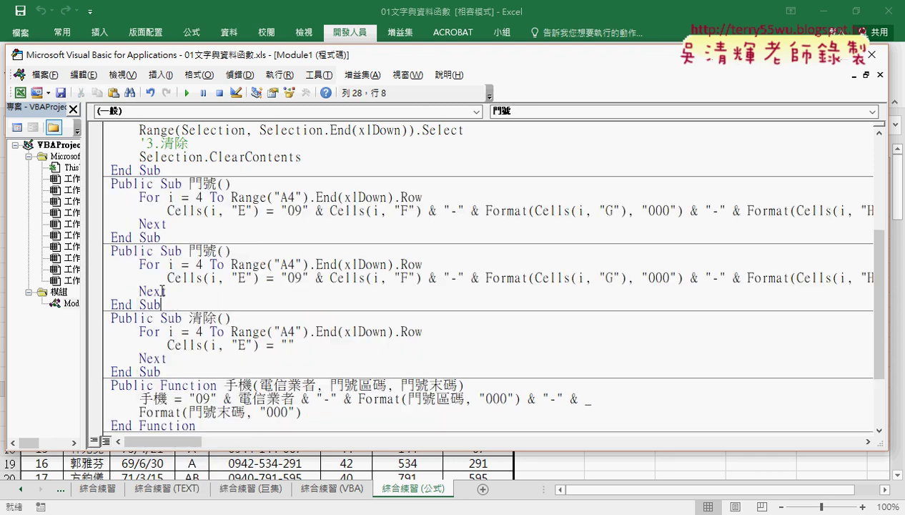
# - Rename the duplicated sub to 門號_公式
pyautogui.click(217, 251)
pyautogui.write('_')
pyautogui.write('ㄍㄨㄥ')
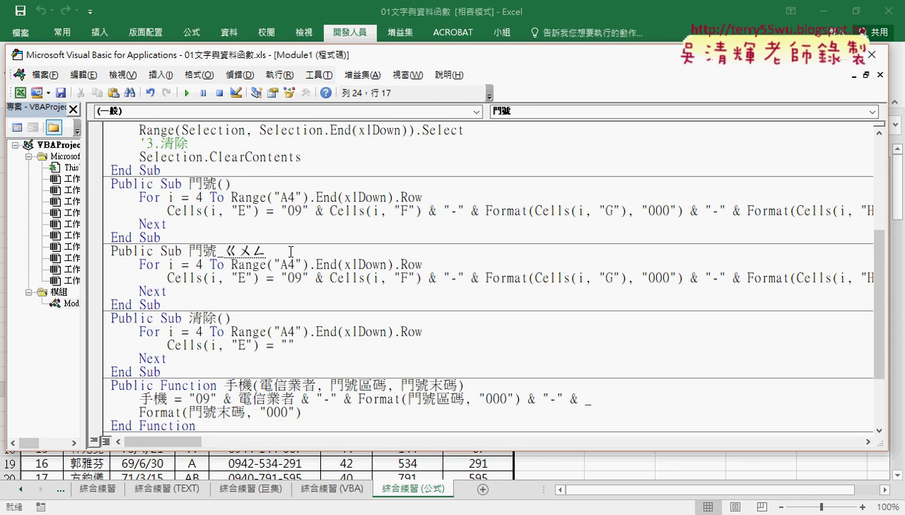
pyautogui.press('space')
pyautogui.write('ㄕˋ')
pyautogui.press('Return')
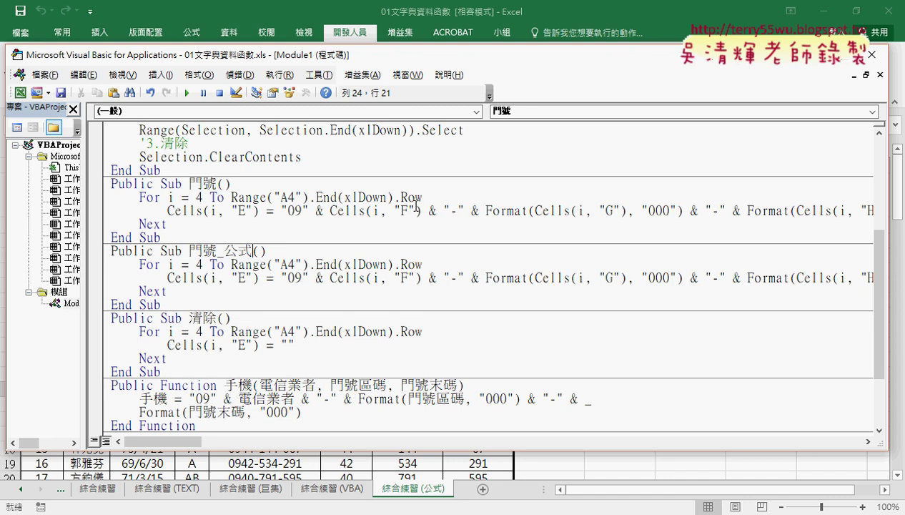
# - Delete the expression after Cells(i, "E") = in 門號_公式
pyautogui.click(412, 210)
pyautogui.click(282, 278)
pyautogui.hotkey('shift', 'End')
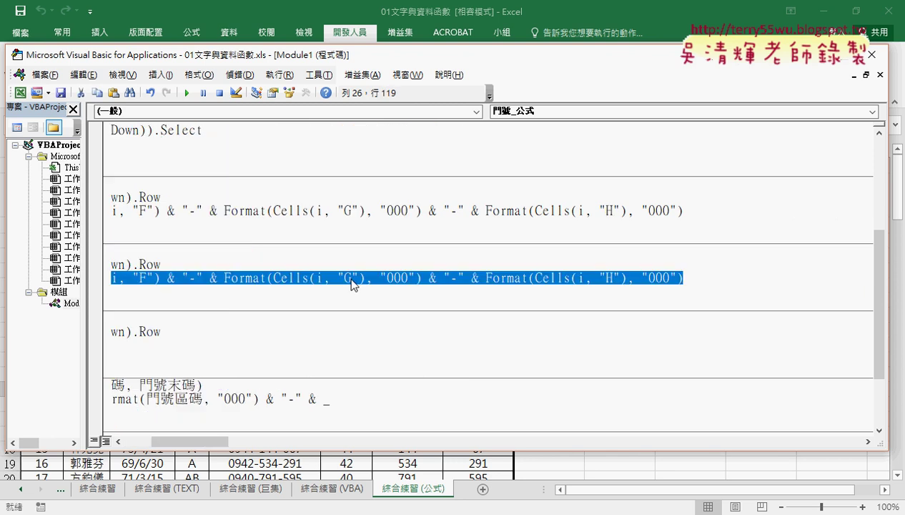
pyautogui.click(729, 289)
pyautogui.click(279, 276)
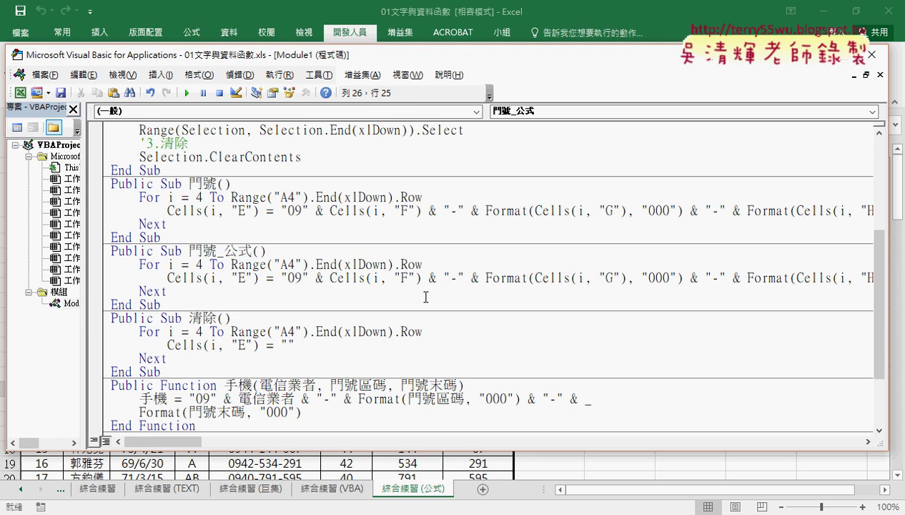
pyautogui.hotkey('shift', 'End')
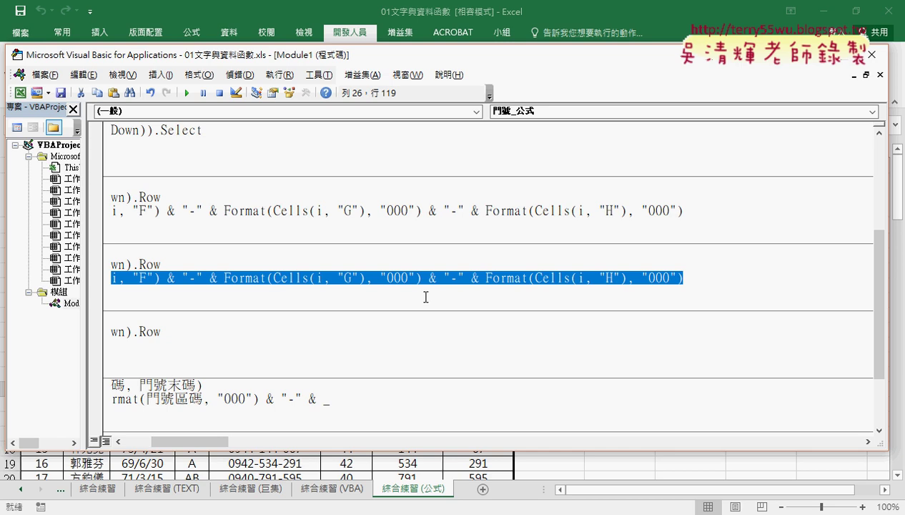
pyautogui.press('Delete')
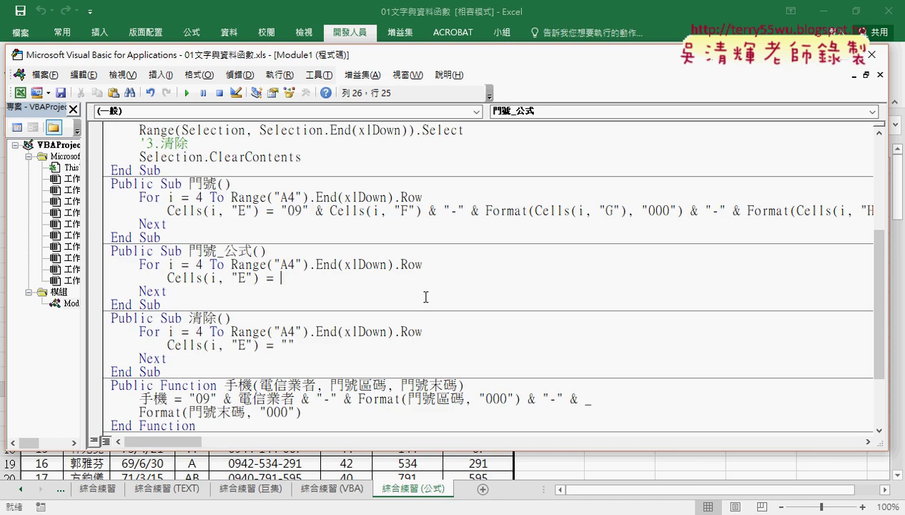
# - Assign an empty string "" to Cells(i, "E") in 門號_公式
pyautogui.write('"E"')
pyautogui.press('Left')
pyautogui.moveTo(300, 278); pyautogui.dragTo(282, 279)
pyautogui.click(245, 300)
# - Compare 門號_公式 with the 清除 macro's empty string, then return to Excel
pyautogui.moveTo(165, 304); pyautogui.dragTo(109, 250)
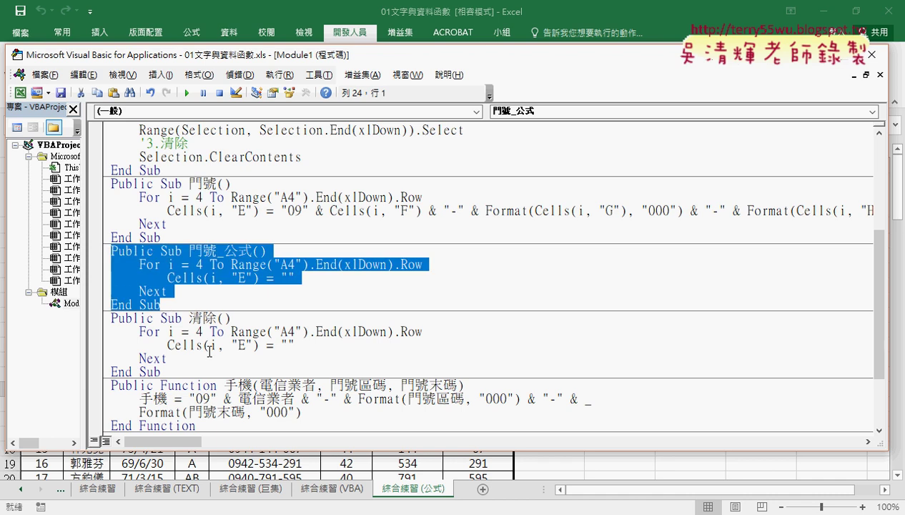
pyautogui.click(307, 283)
pyautogui.moveTo(300, 345); pyautogui.dragTo(280, 347)
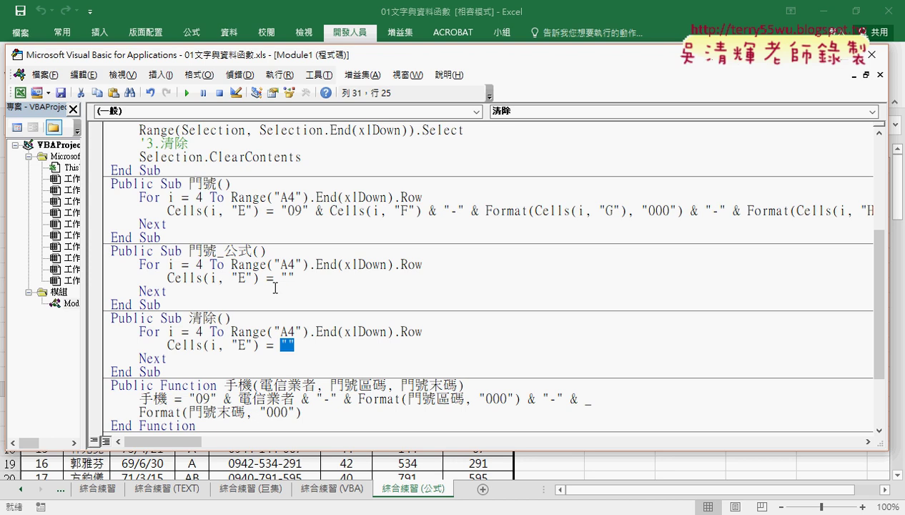
pyautogui.click(284, 278)
pyautogui.click(570, 7)
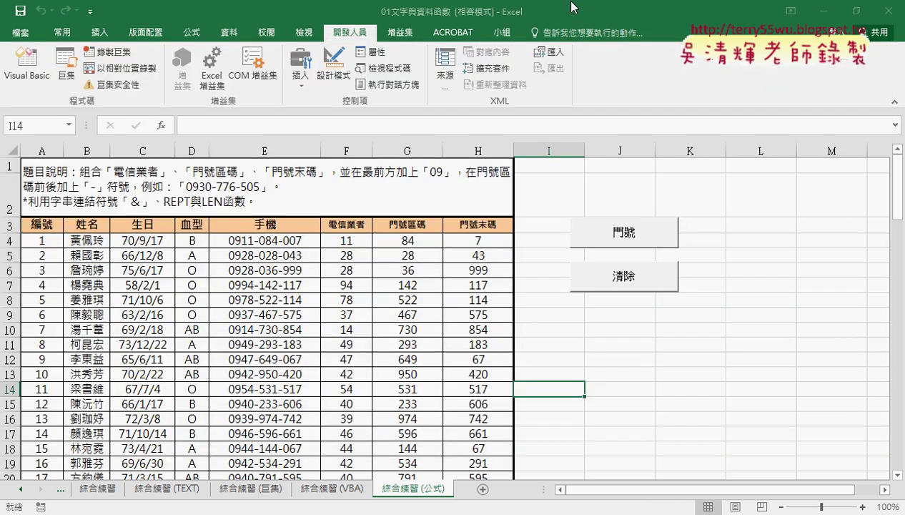
# - Copy E4's TEXT-based phone formula from the formula bar on the 綜合練習 (TEXT) sheet
pyautogui.click(169, 488)
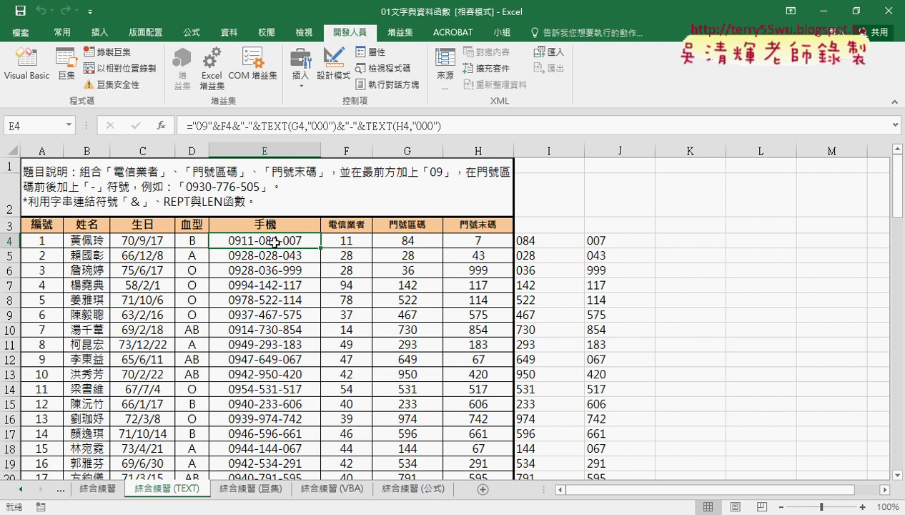
pyautogui.moveTo(455, 126); pyautogui.dragTo(151, 123)
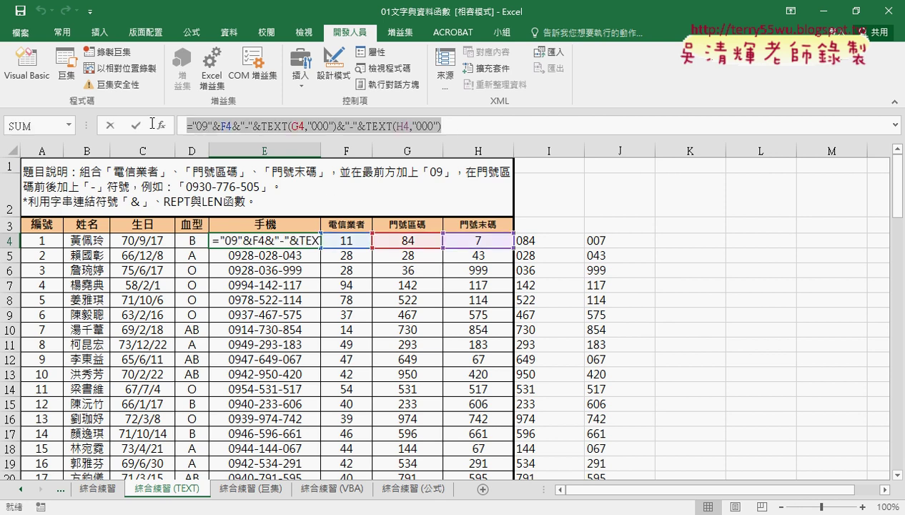
pyautogui.rightClick(287, 127)
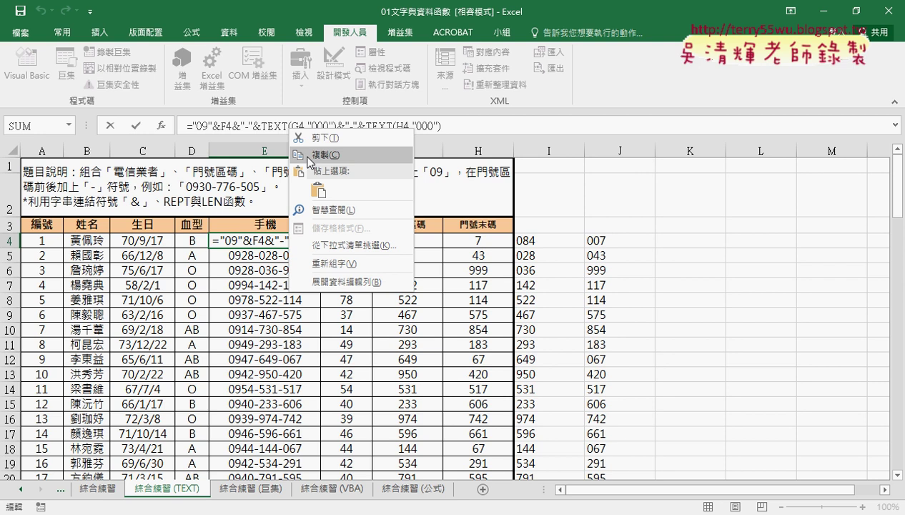
pyautogui.click(308, 156)
pyautogui.click(197, 127)
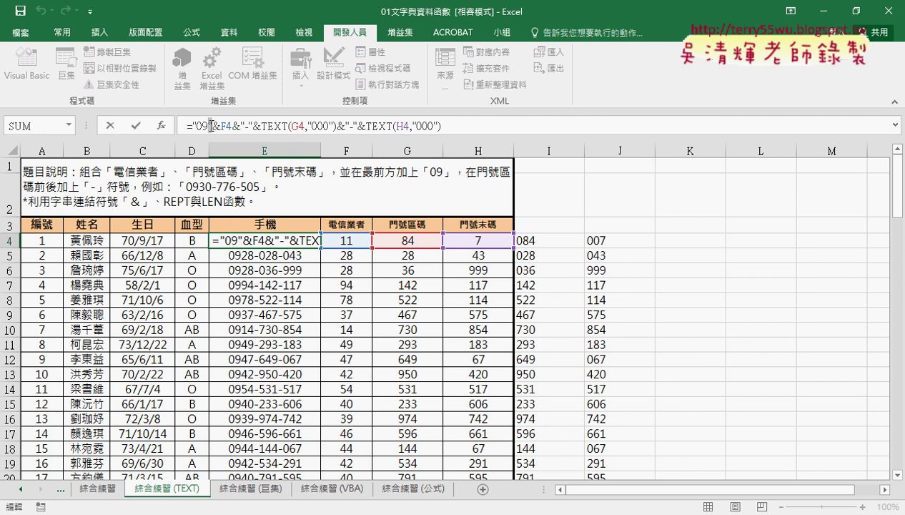
pyautogui.click(208, 125)
# - Copy the whole E4 formula again and return to the VBA editor
pyautogui.moveTo(455, 126); pyautogui.dragTo(187, 126)
pyautogui.rightClick(233, 126)
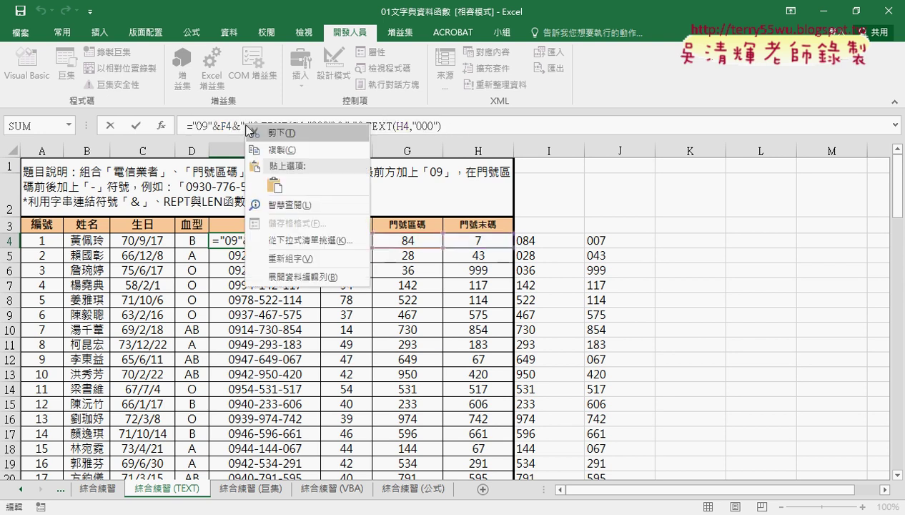
pyautogui.click(300, 148)
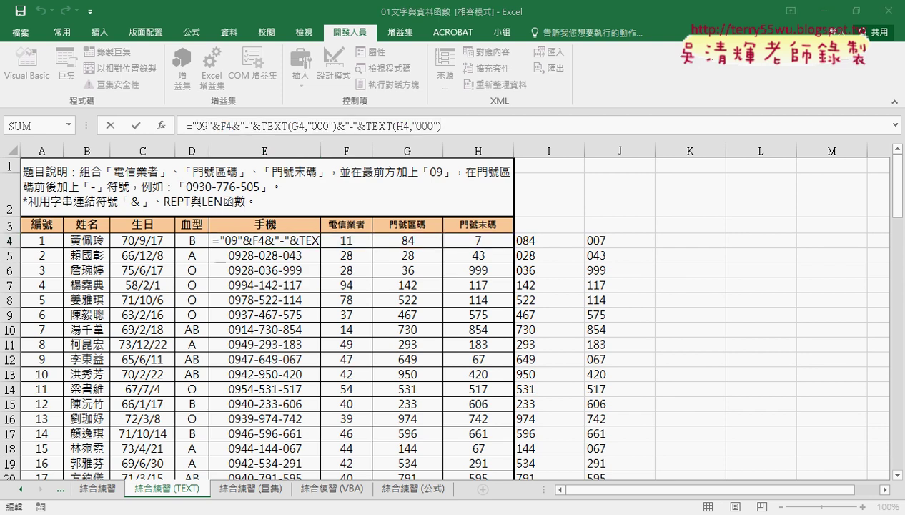
pyautogui.click(420, 469)
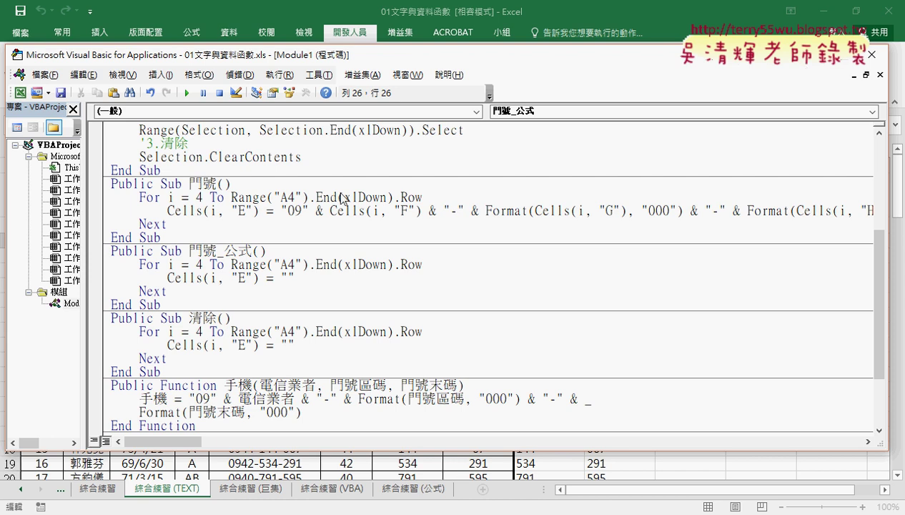
# - Cancel the E4 edit in Excel and paste the formula into 門號_公式's column E line
pyautogui.click(578, 7)
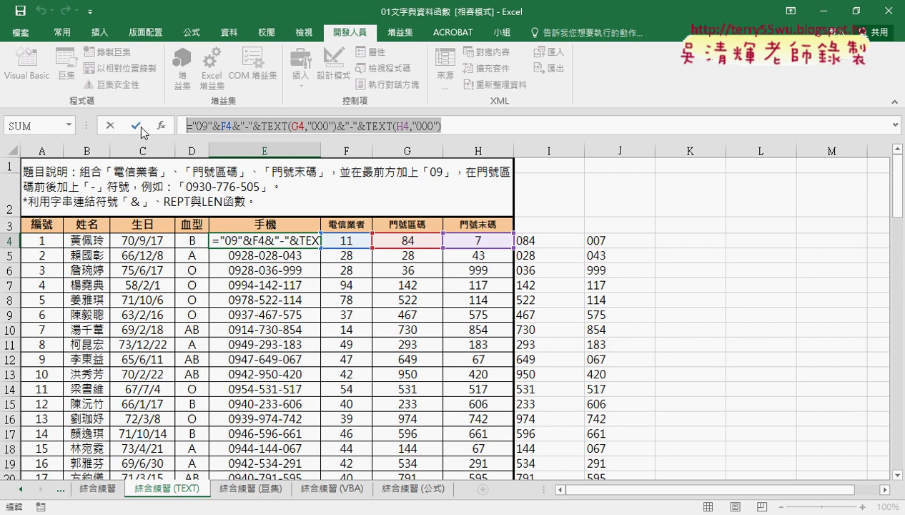
pyautogui.click(110, 126)
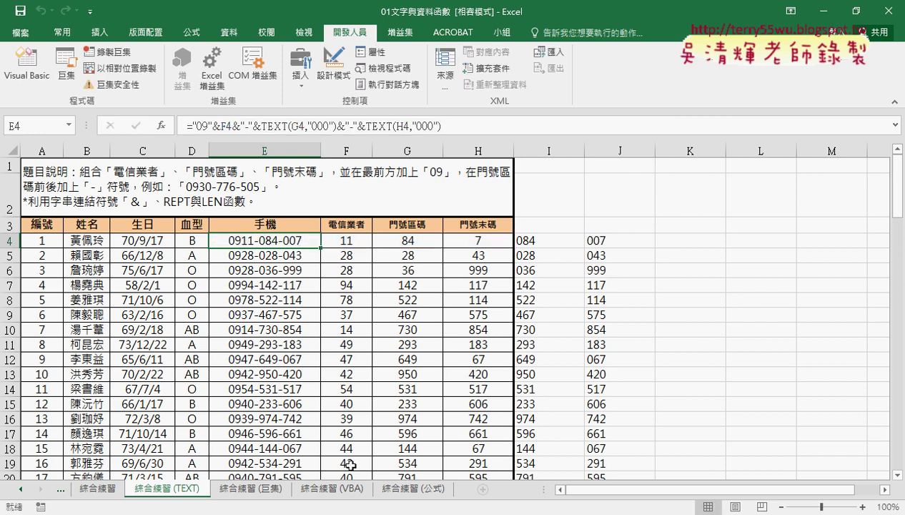
pyautogui.click(400, 464)
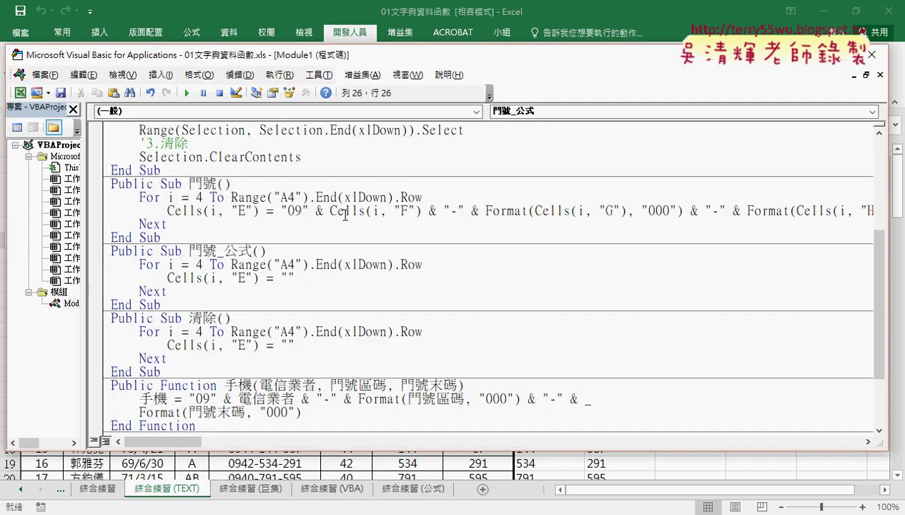
pyautogui.rightClick(289, 278)
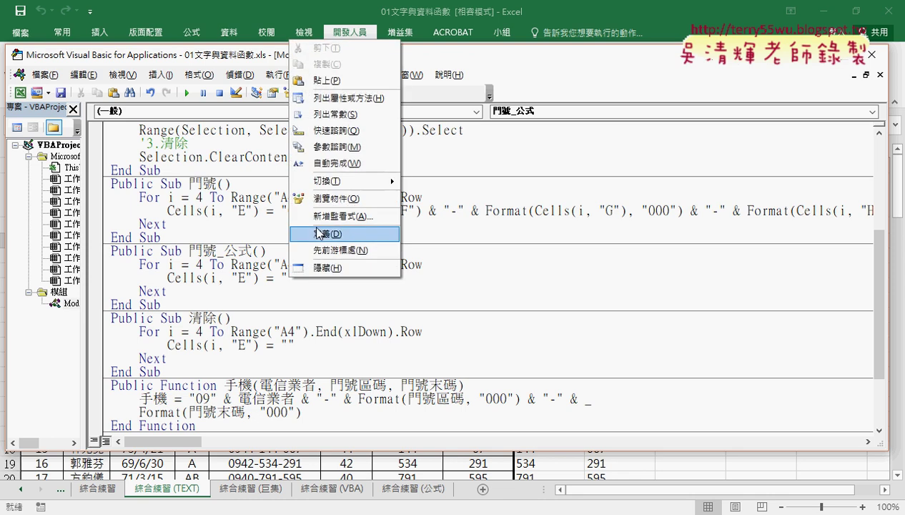
pyautogui.click(345, 80)
pyautogui.click(349, 350)
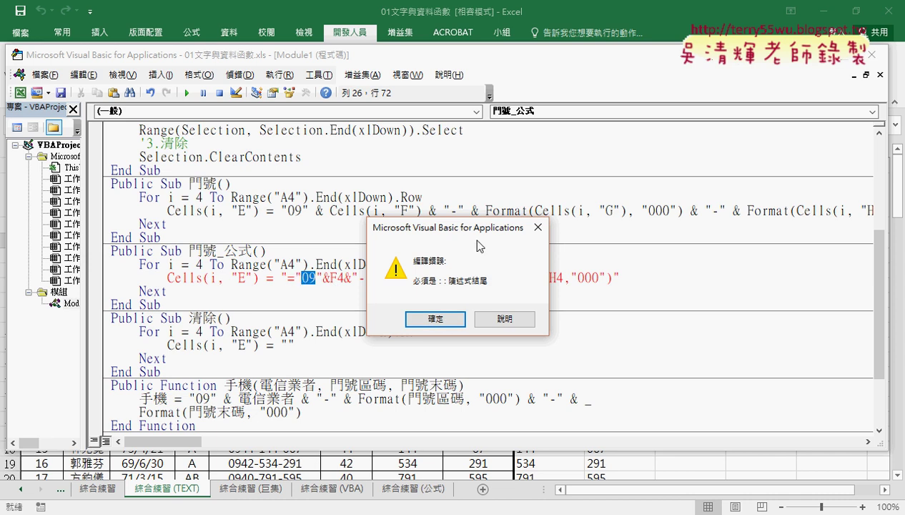
# - Dismiss the compile error and cut the pasted formula back out of the code
pyautogui.click(537, 227)
pyautogui.moveTo(288, 278); pyautogui.dragTo(612, 277)
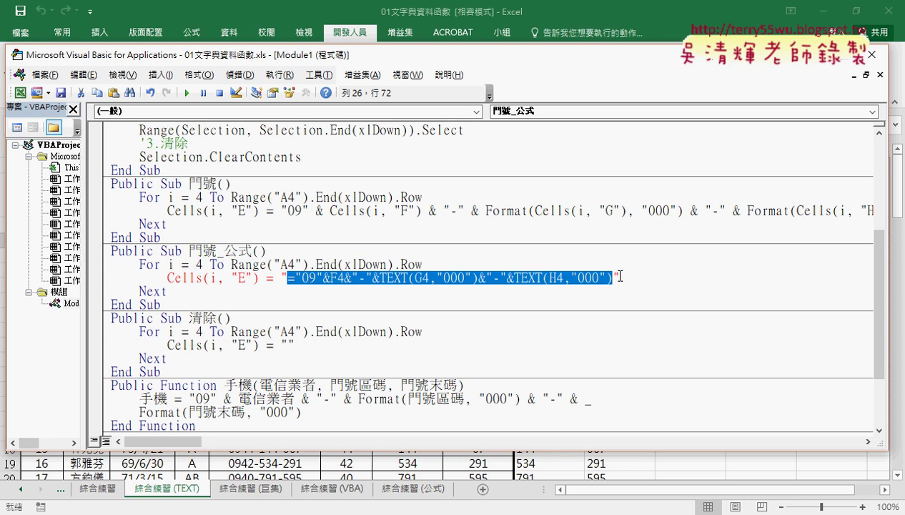
pyautogui.rightClick(583, 277)
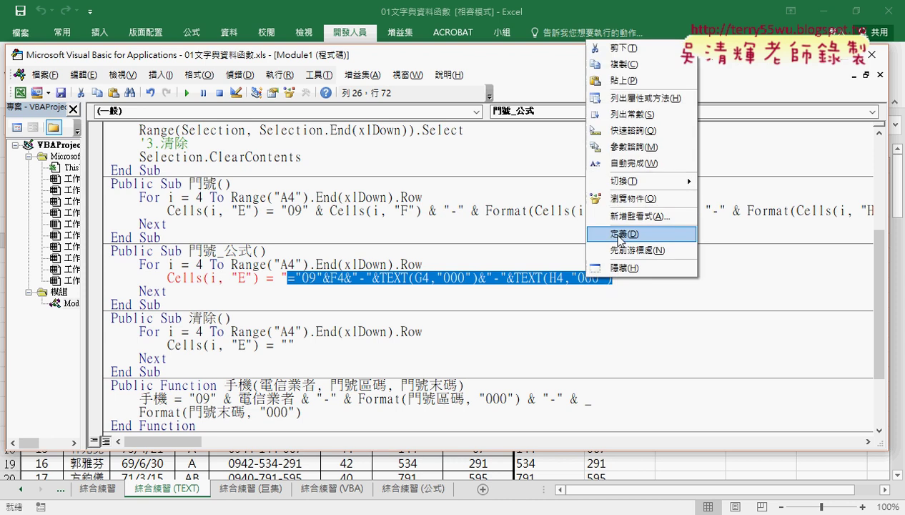
pyautogui.click(619, 48)
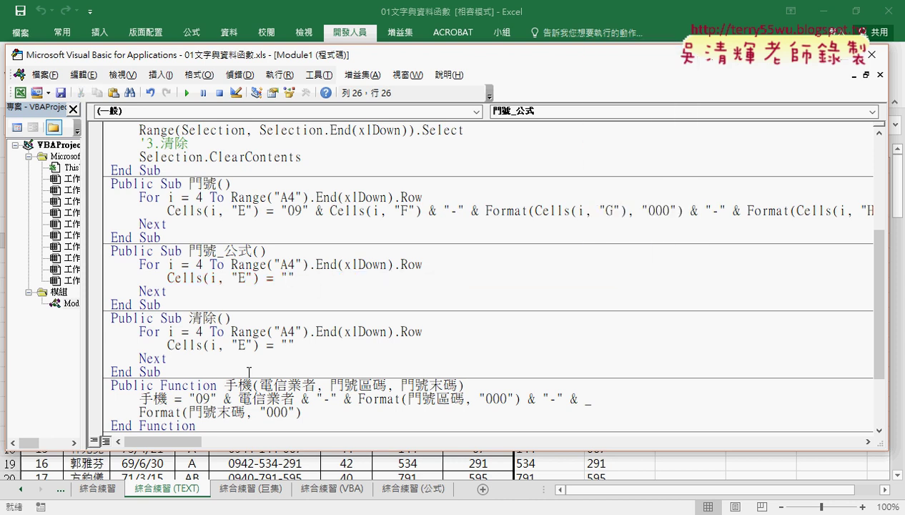
pyautogui.press('super')
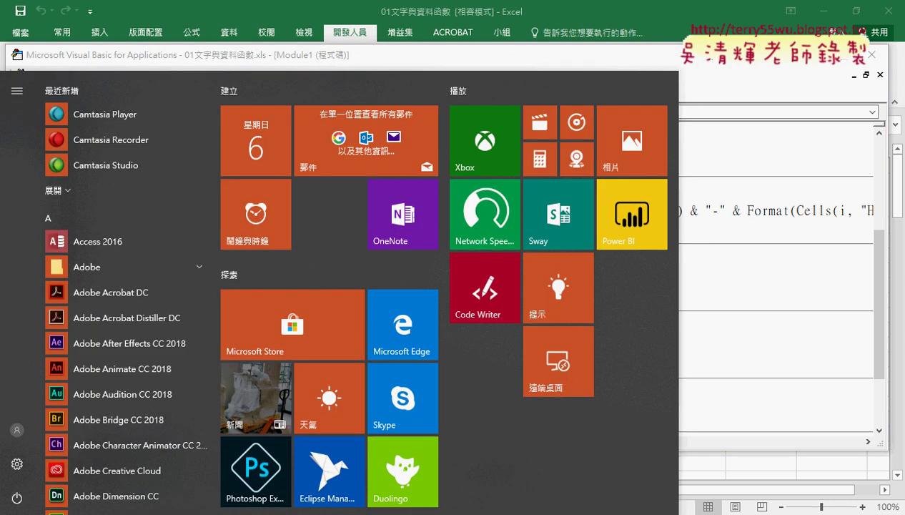
# - Scroll the Start menu's app list past S and V until Word 2016 appears under W
pyautogui.scroll(-3, 100, 347)
pyautogui.scroll(-2, 101, 346)
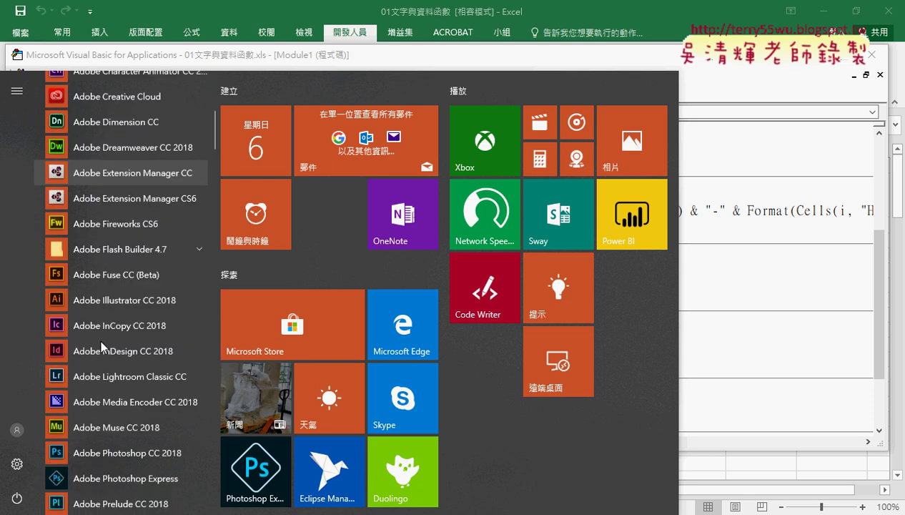
pyautogui.scroll(-3, 101, 346)
pyautogui.scroll(-3, 100, 346)
pyautogui.scroll(-4, 100, 346)
pyautogui.scroll(-4, 101, 347)
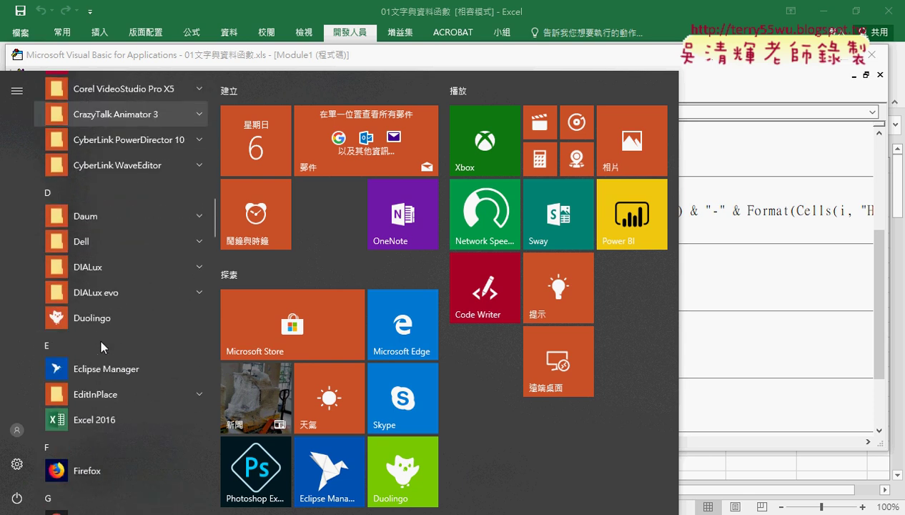
pyautogui.scroll(-5, 100, 347)
pyautogui.scroll(-3, 100, 345)
pyautogui.scroll(-4, 100, 345)
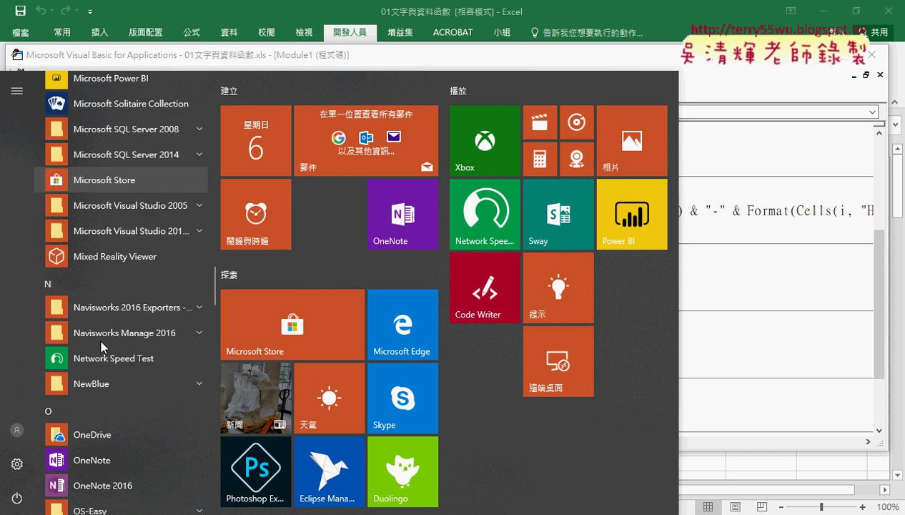
pyautogui.scroll(-3, 101, 347)
pyautogui.scroll(-1, 100, 347)
pyautogui.scroll(-1, 101, 347)
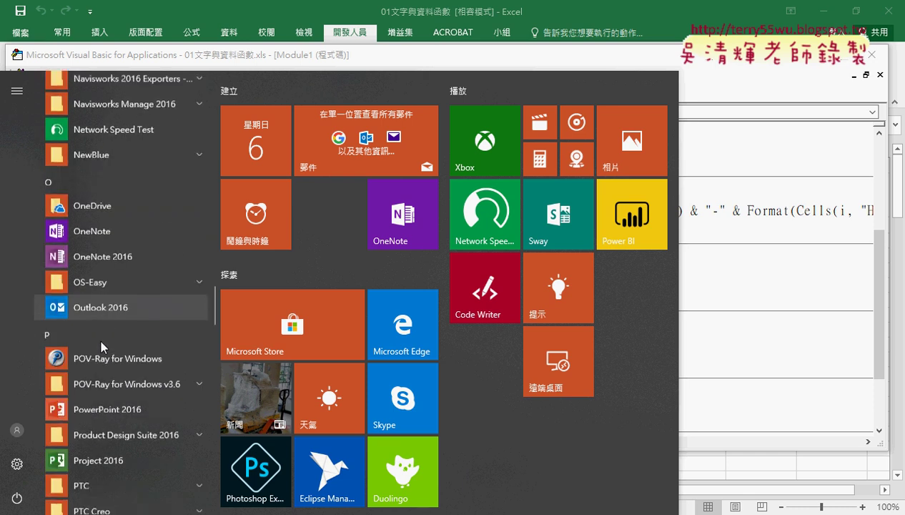
pyautogui.scroll(-4, 100, 347)
pyautogui.scroll(-5, 101, 347)
pyautogui.scroll(-1, 101, 346)
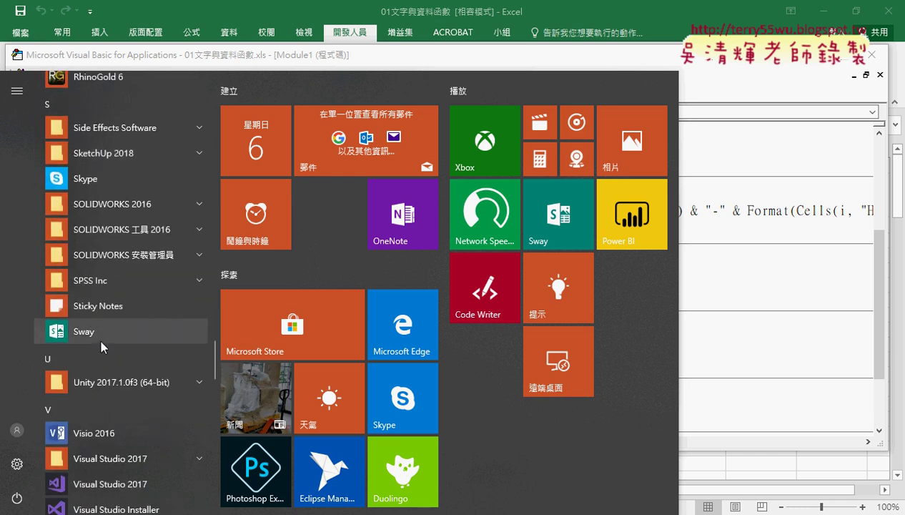
pyautogui.scroll(-3, 101, 347)
pyautogui.scroll(-2, 101, 347)
pyautogui.scroll(-2, 101, 346)
pyautogui.scroll(-4, 101, 347)
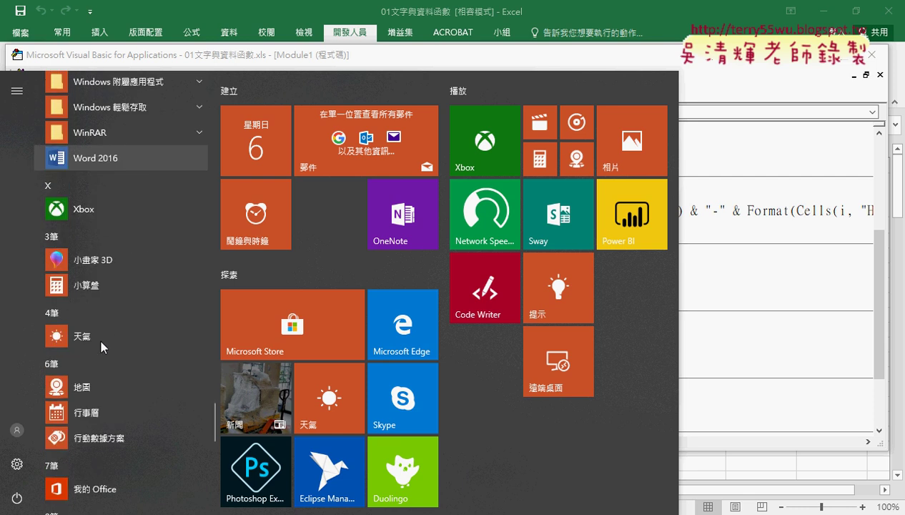
pyautogui.scroll(-3, 101, 346)
pyautogui.scroll(-2, 101, 346)
pyautogui.scroll(-4, 101, 347)
pyautogui.scroll(-3, 114, 364)
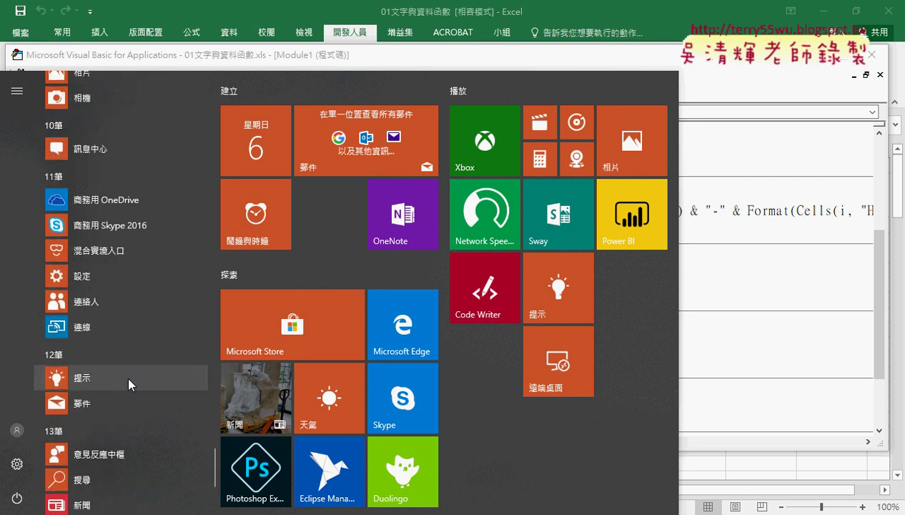
pyautogui.scroll(-3, 128, 386)
pyautogui.scroll(3, 137, 427)
pyautogui.scroll(5, 140, 431)
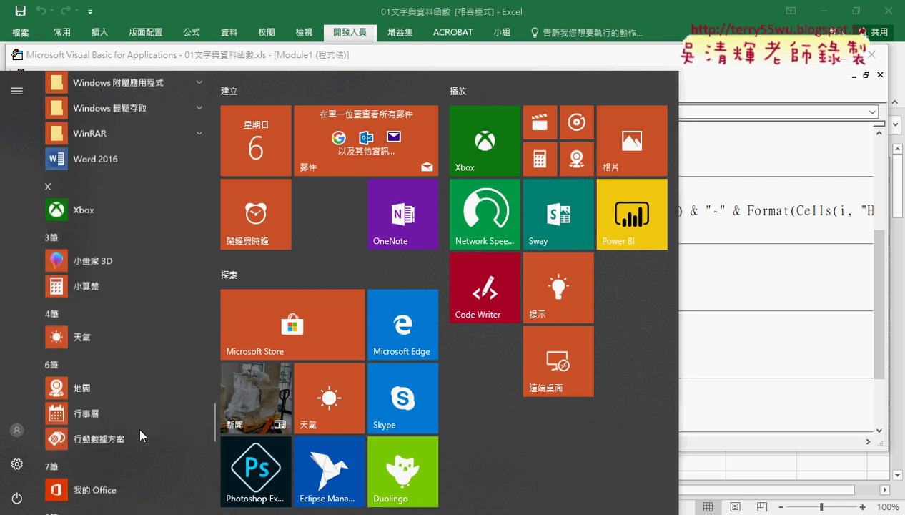
pyautogui.scroll(2, 139, 431)
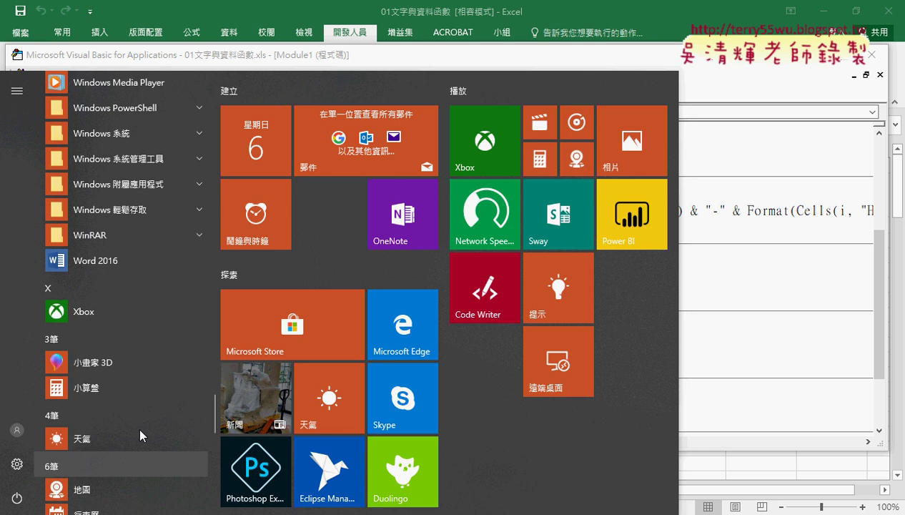
# - Launch Word 2016, create a blank document, and paste the copied E4 phone formula
pyautogui.click(121, 270)
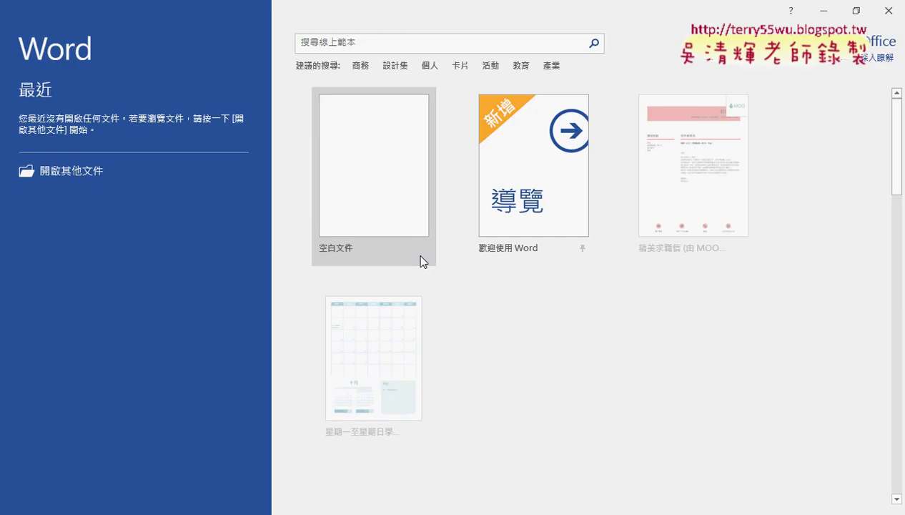
pyautogui.click(394, 165)
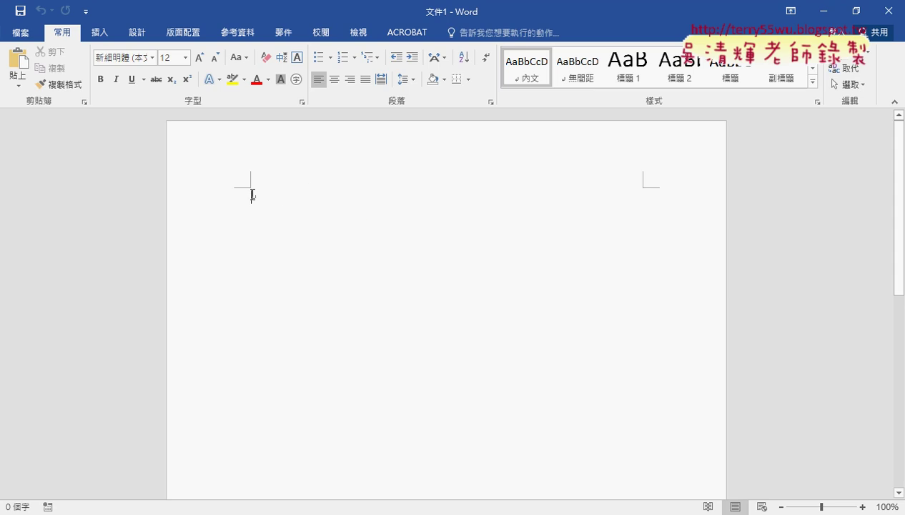
pyautogui.hotkey('ctrl', 'v')
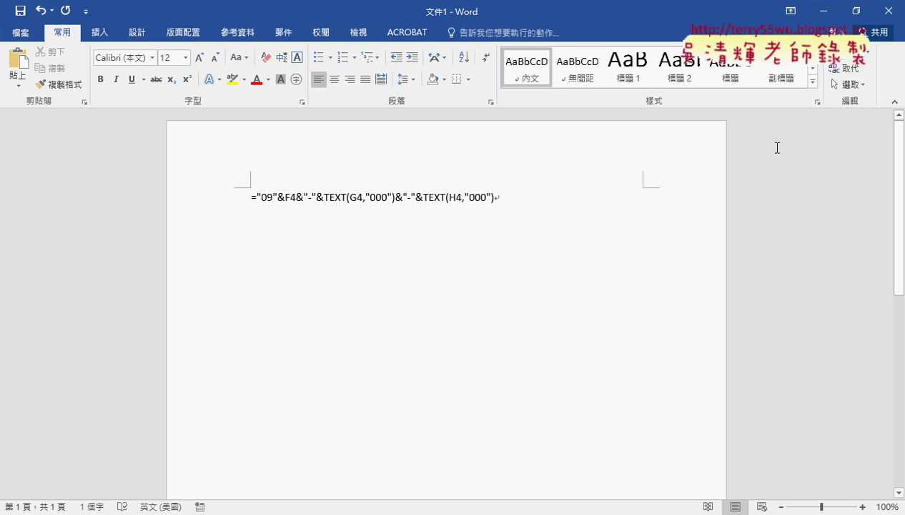
# - Replace every " with "" in the formula, doubling all 10 quote marks
pyautogui.click(857, 90)
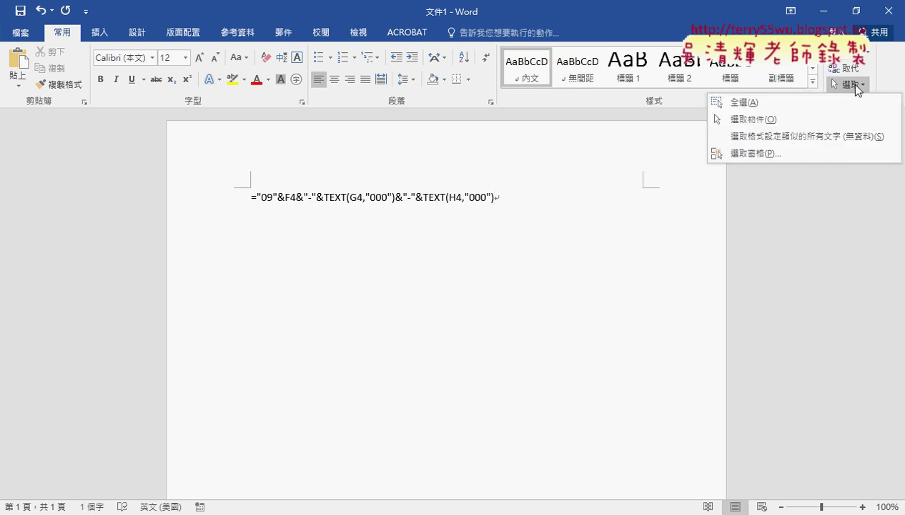
pyautogui.click(846, 68)
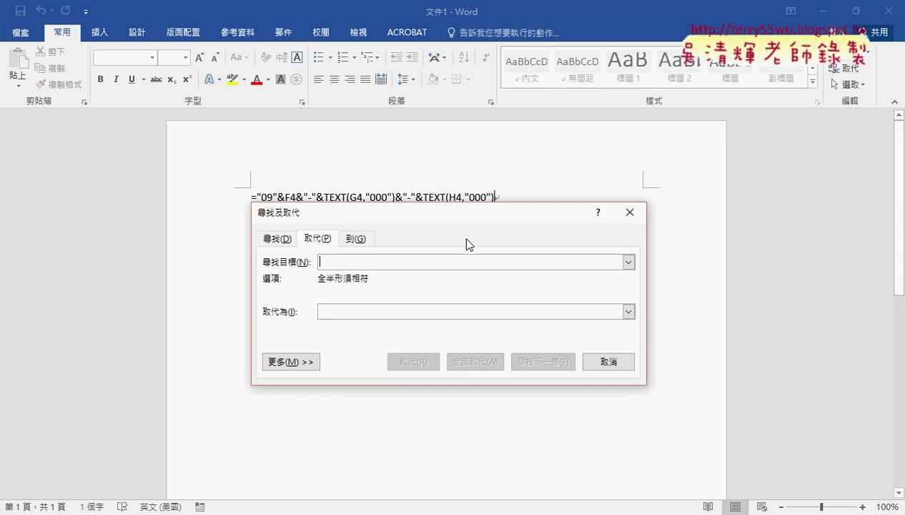
pyautogui.write('"')
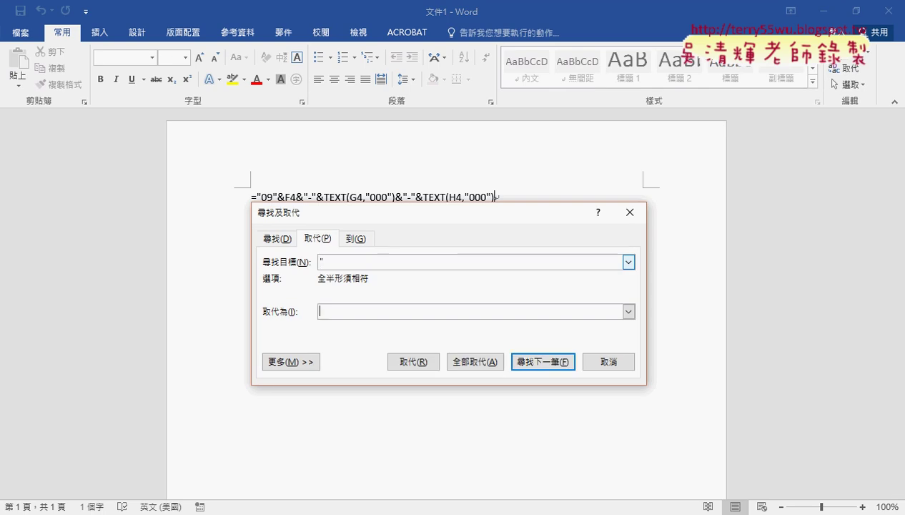
pyautogui.write('""')
pyautogui.moveTo(446, 214); pyautogui.dragTo(446, 256)
pyautogui.click(472, 405)
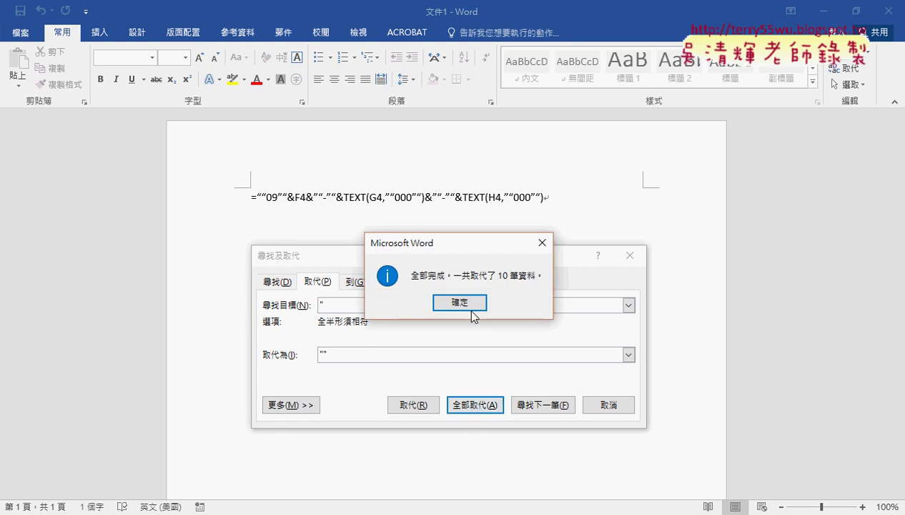
pyautogui.click(459, 300)
pyautogui.click(605, 405)
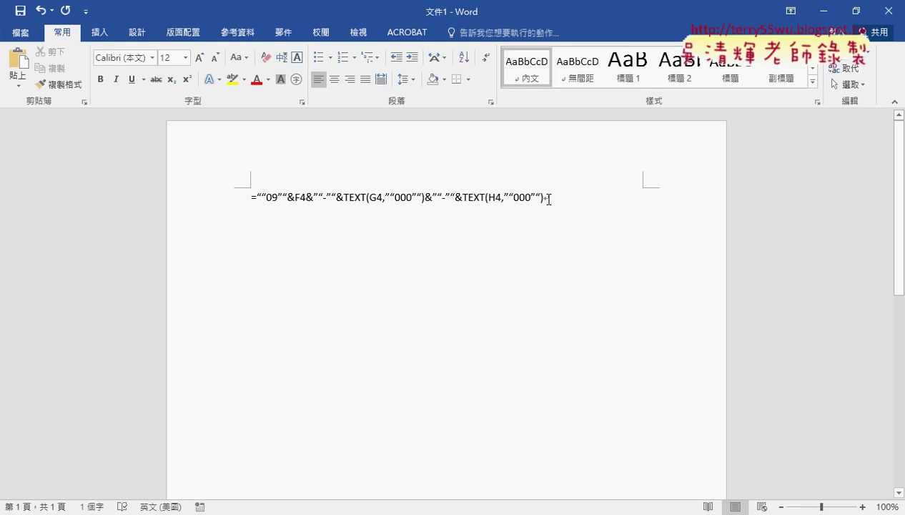
# - Copy the quote-doubled formula line from the Word document
pyautogui.moveTo(252, 197); pyautogui.dragTo(545, 197)
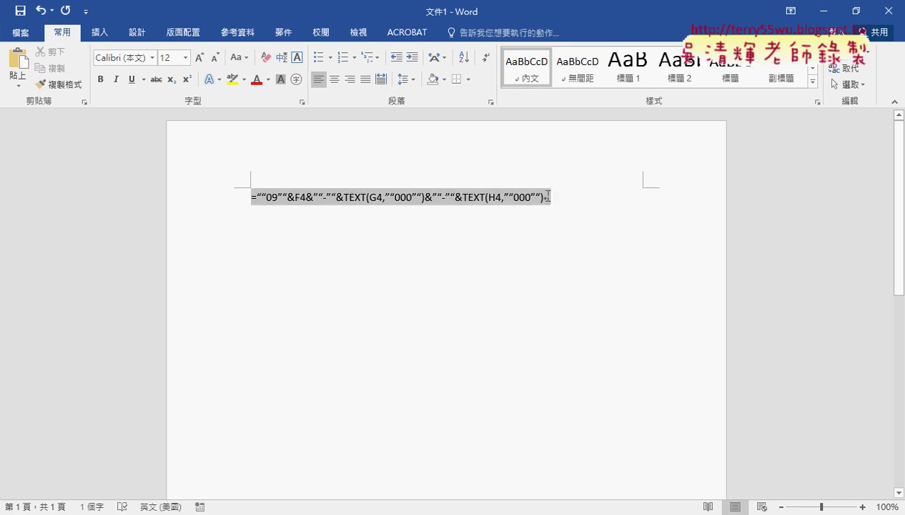
pyautogui.rightClick(512, 202)
pyautogui.click(548, 228)
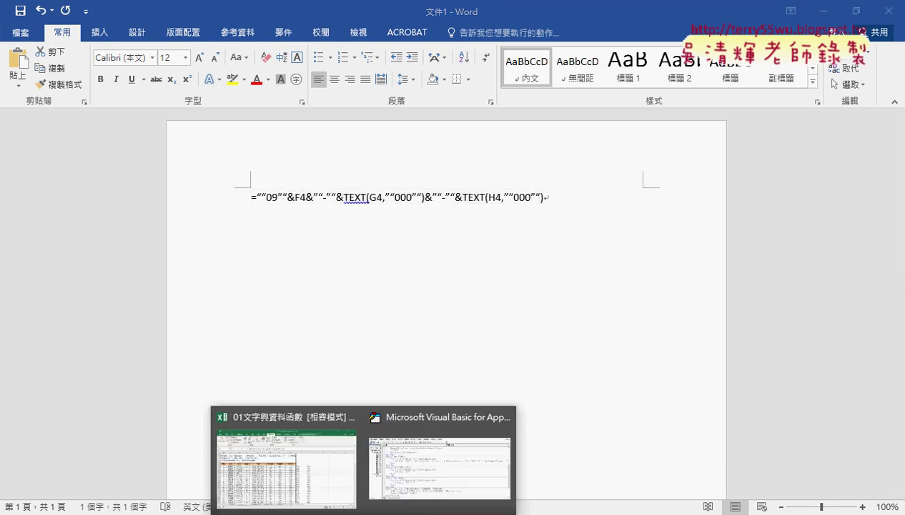
# - Paste the doubled-quote formula between the quotes of Cells(i, "E") = "" in 門號_公式
pyautogui.click(437, 458)
pyautogui.click(287, 277)
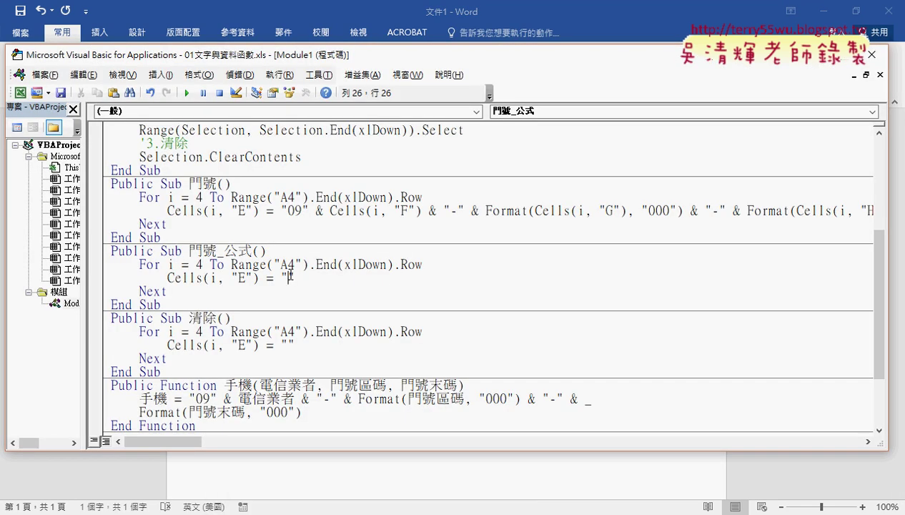
pyautogui.rightClick(287, 277)
pyautogui.click(325, 312)
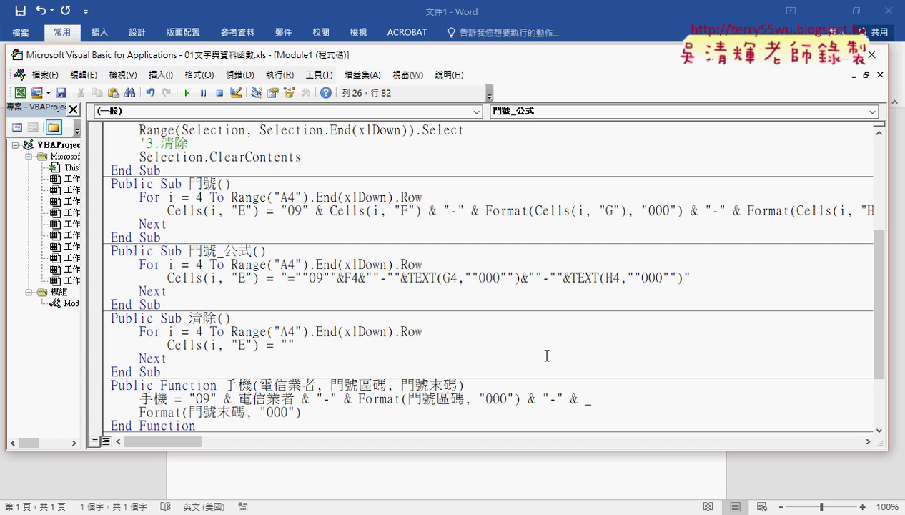
pyautogui.click(548, 368)
pyautogui.moveTo(286, 278); pyautogui.dragTo(683, 278)
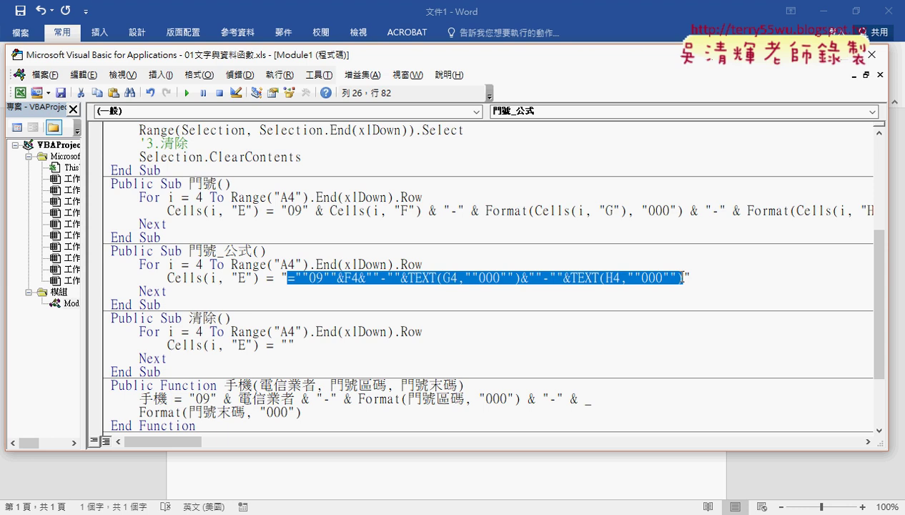
pyautogui.click(823, 17)
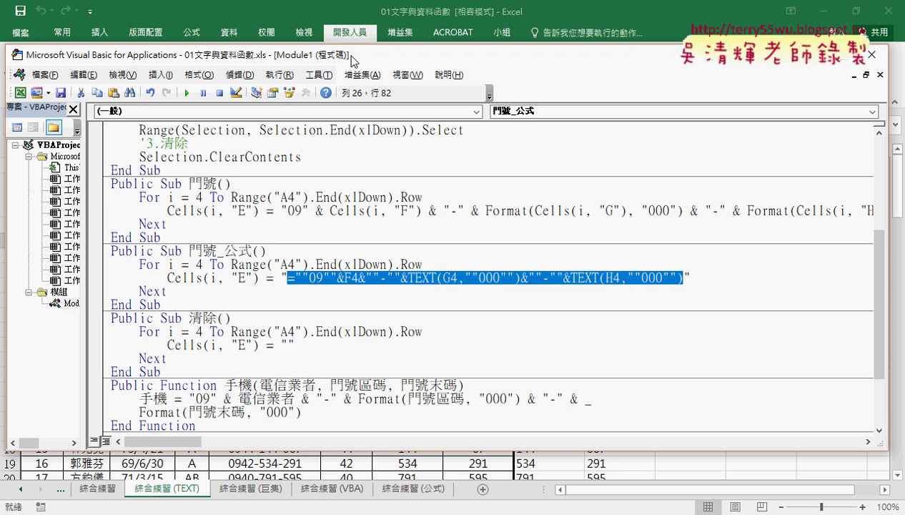
# - Return to the 綜合練習 (公式) sheet and clear column E's phone numbers
pyautogui.moveTo(351, 57); pyautogui.dragTo(656, 60)
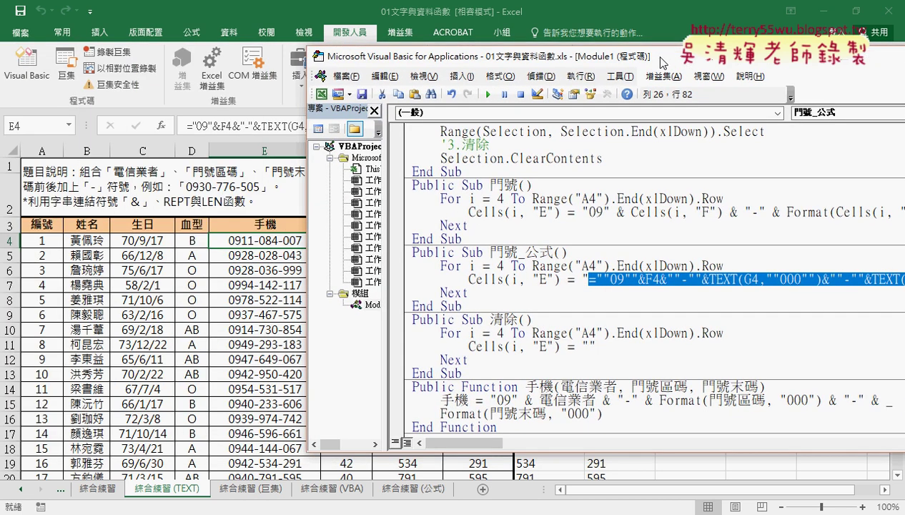
pyautogui.click(406, 489)
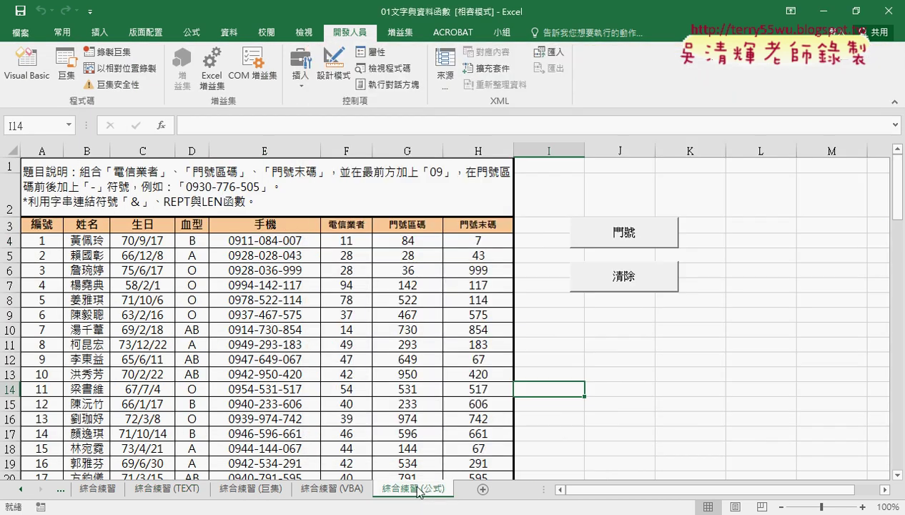
pyautogui.click(620, 280)
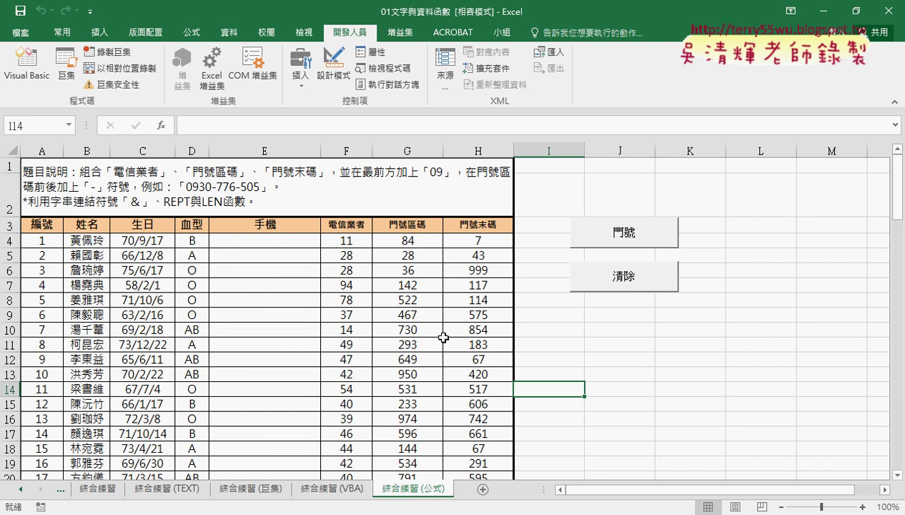
# - Assign the 門號_公式 macro to the 門號 button, copying the macro name along the way
pyautogui.rightClick(624, 227)
pyautogui.click(656, 336)
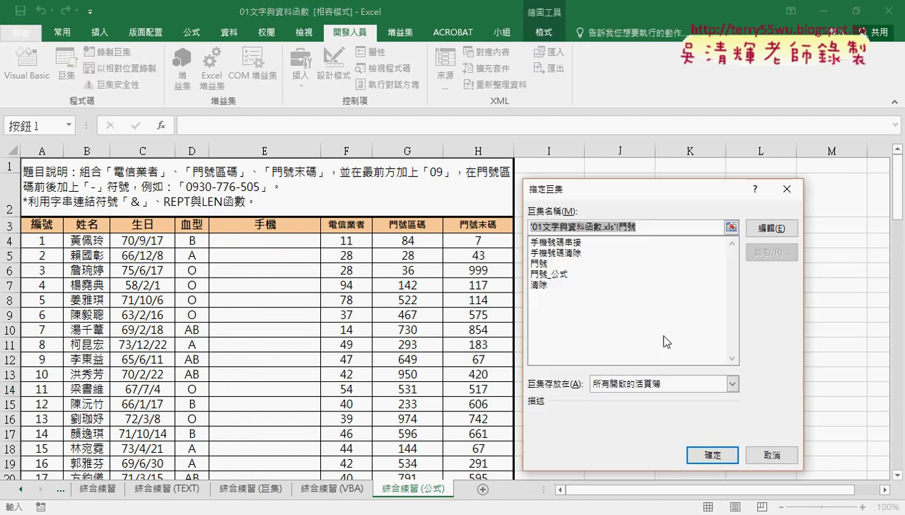
pyautogui.moveTo(593, 192); pyautogui.dragTo(605, 263)
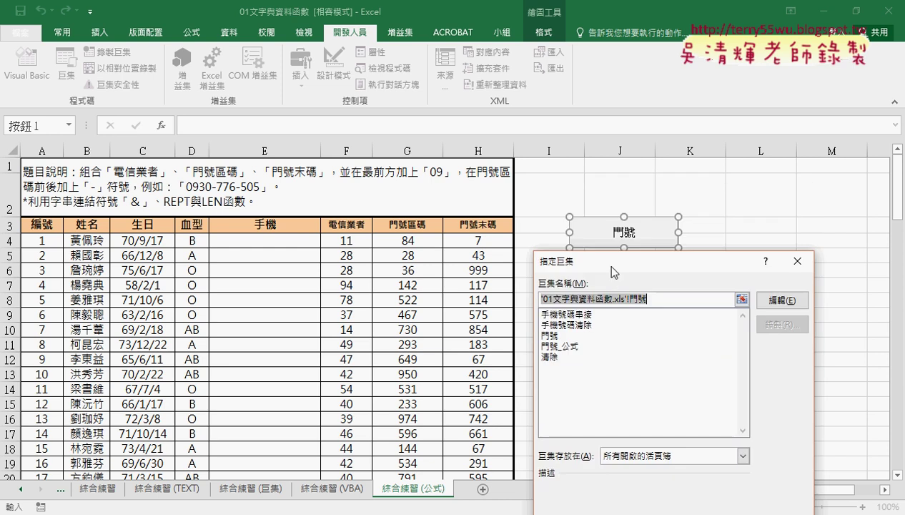
pyautogui.click(569, 346)
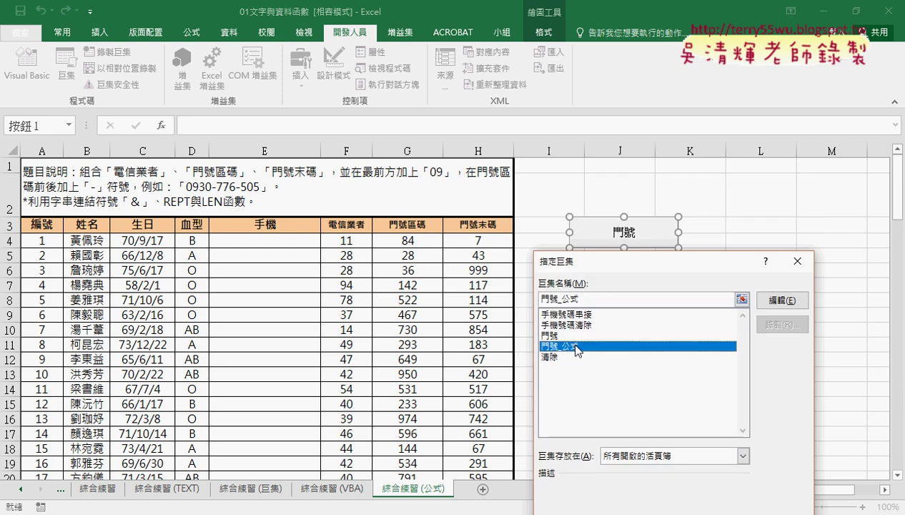
pyautogui.moveTo(588, 298); pyautogui.dragTo(539, 299)
pyautogui.rightClick(568, 300)
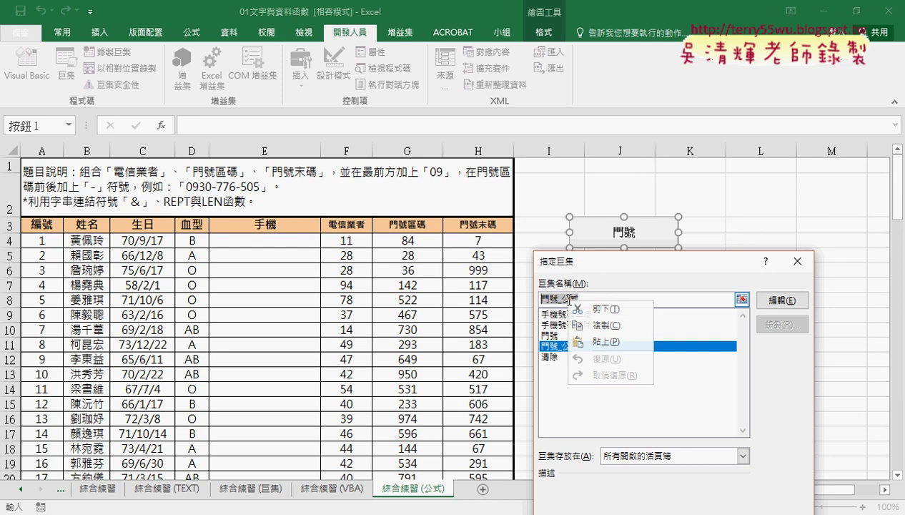
pyautogui.click(598, 330)
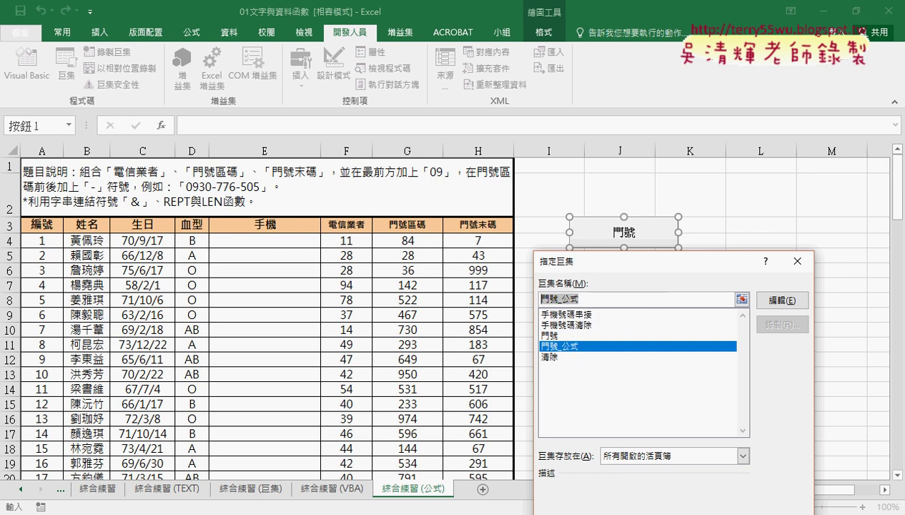
pyautogui.moveTo(699, 263); pyautogui.dragTo(705, 168)
pyautogui.click(727, 430)
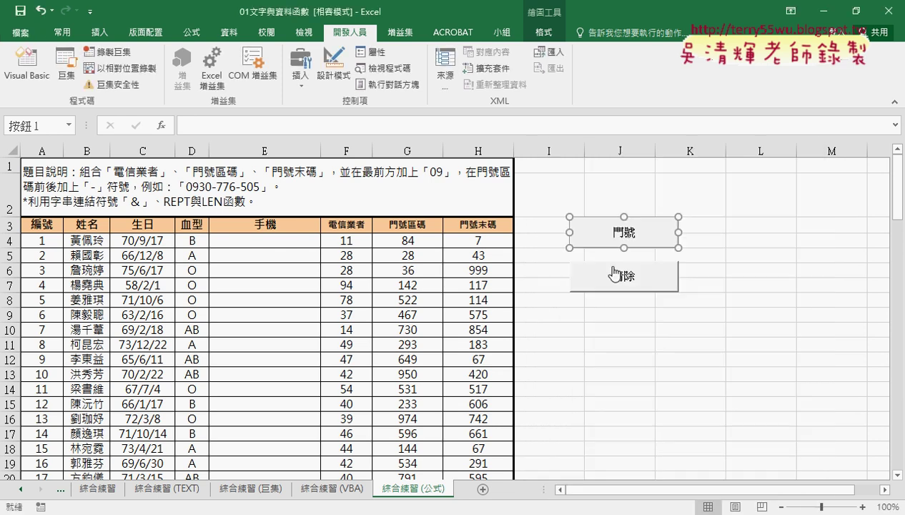
# - Relabel the button from 門號 to 門號_公式
pyautogui.press('Delete')
pyautogui.press('Delete')
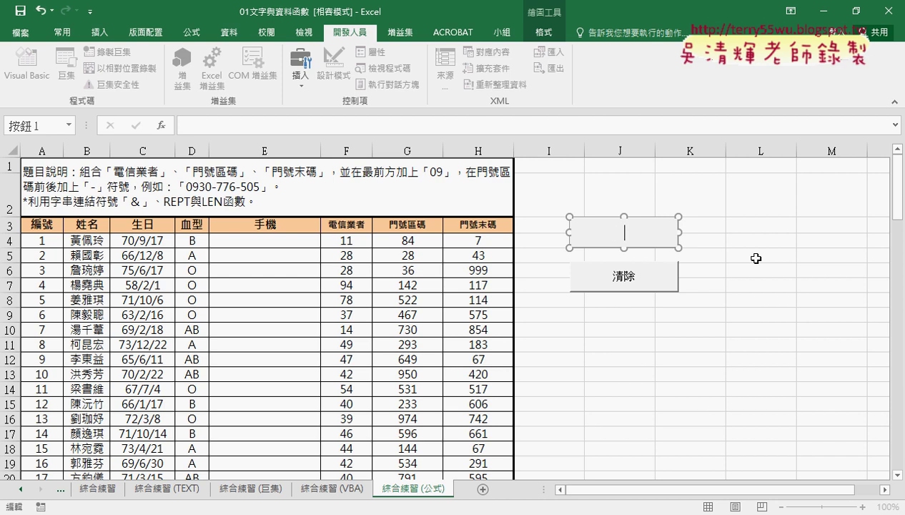
pyautogui.hotkey('ctrl', 'v')
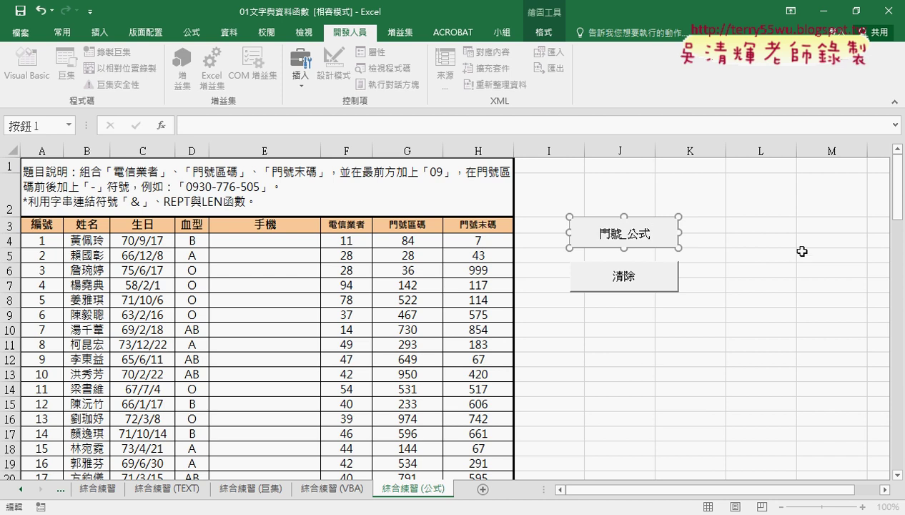
pyautogui.click(792, 268)
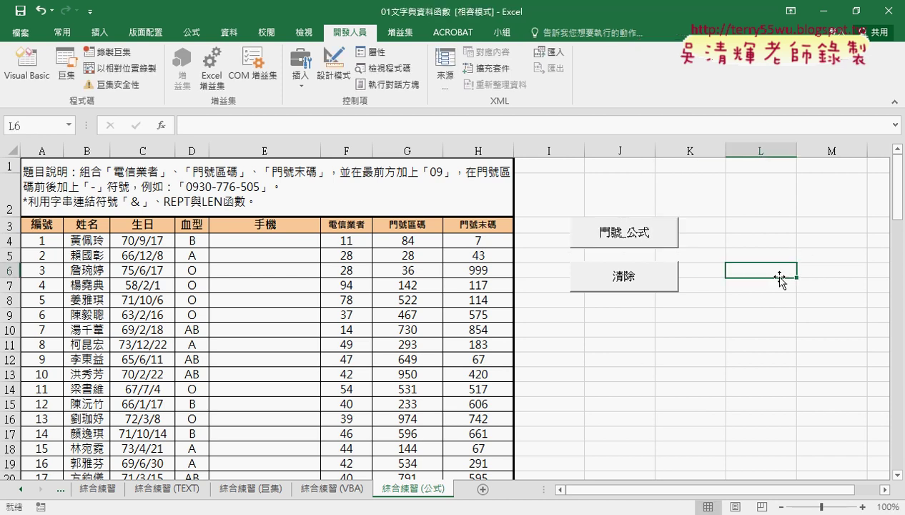
# - Run the 門號_公式 button and check the formulas written into E4, E5 and E6
pyautogui.click(647, 236)
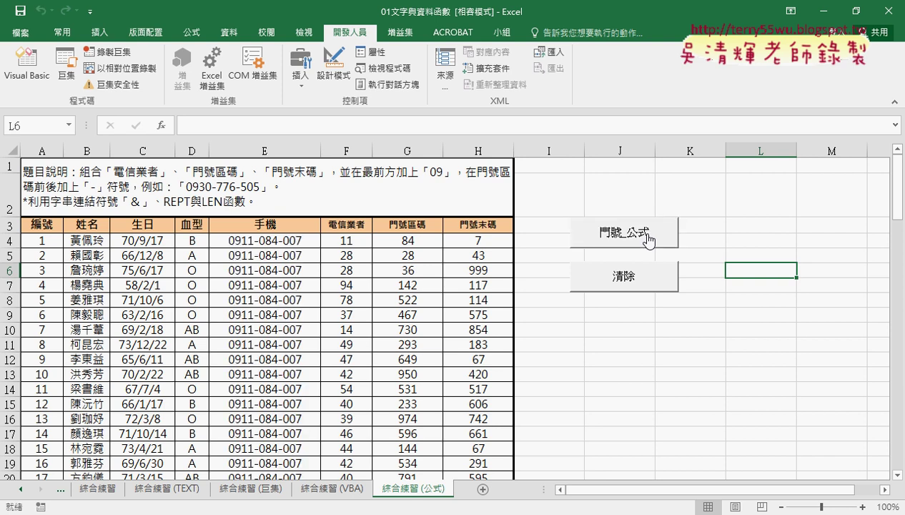
pyautogui.click(290, 241)
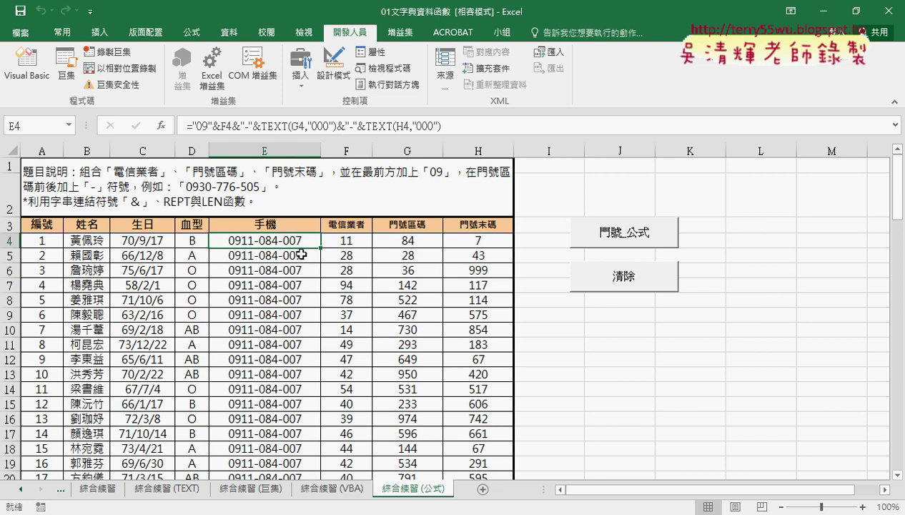
pyautogui.click(301, 256)
pyautogui.click(299, 269)
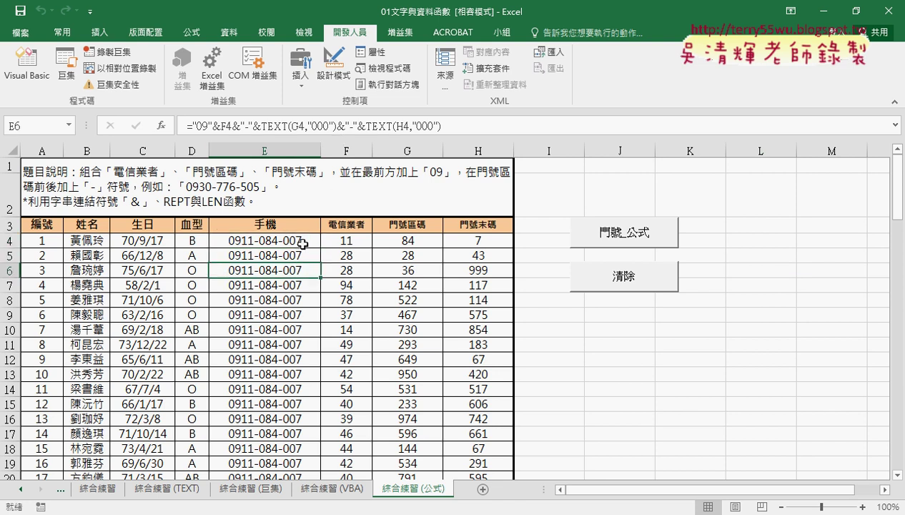
# - Re-examine E4 and E5, showing E4's fixed F4/G4/H4 references, then cancel without changes
pyautogui.click(302, 244)
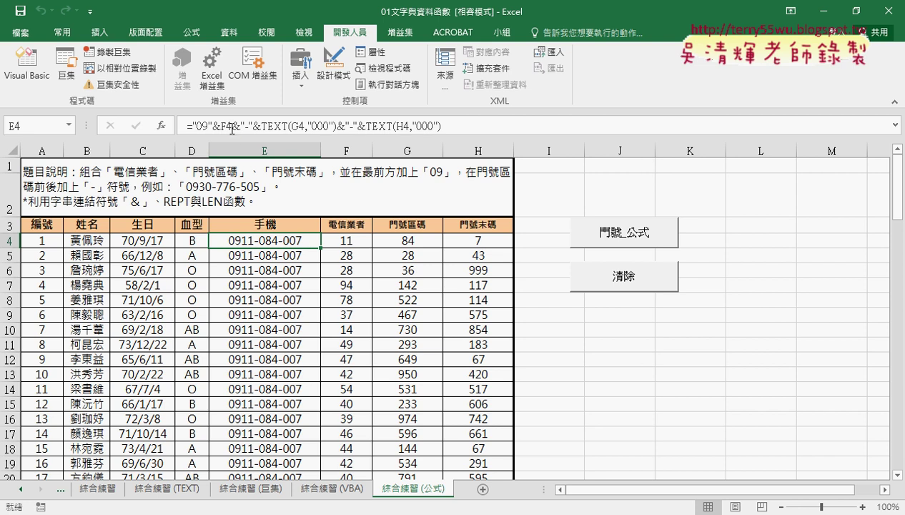
pyautogui.click(275, 256)
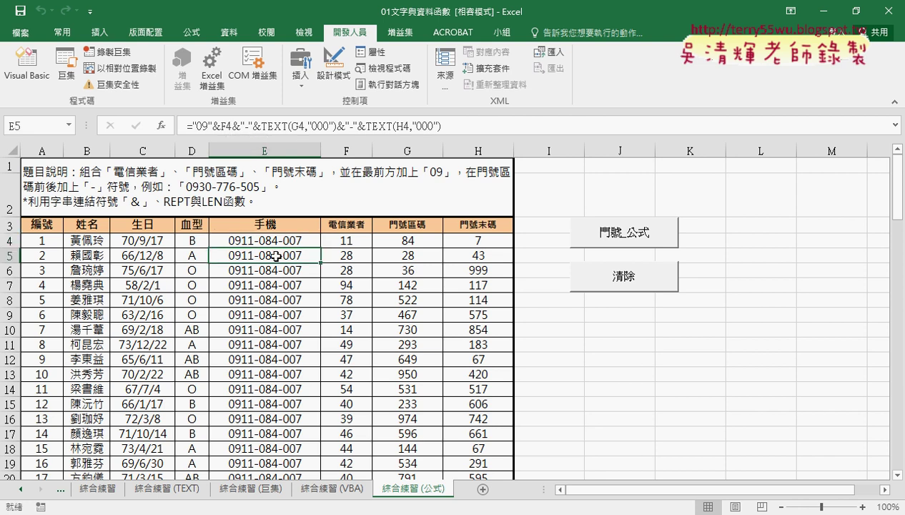
pyautogui.click(274, 266)
pyautogui.click(286, 251)
pyautogui.click(289, 242)
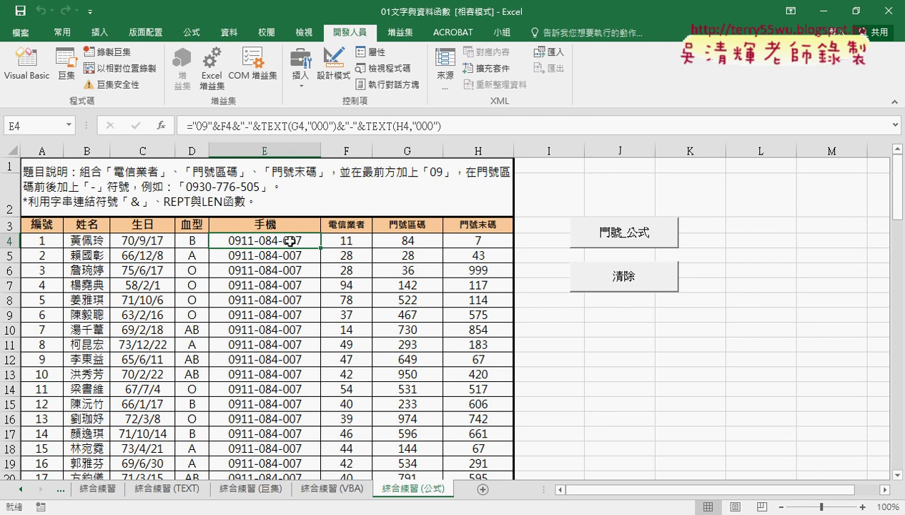
pyautogui.click(225, 126)
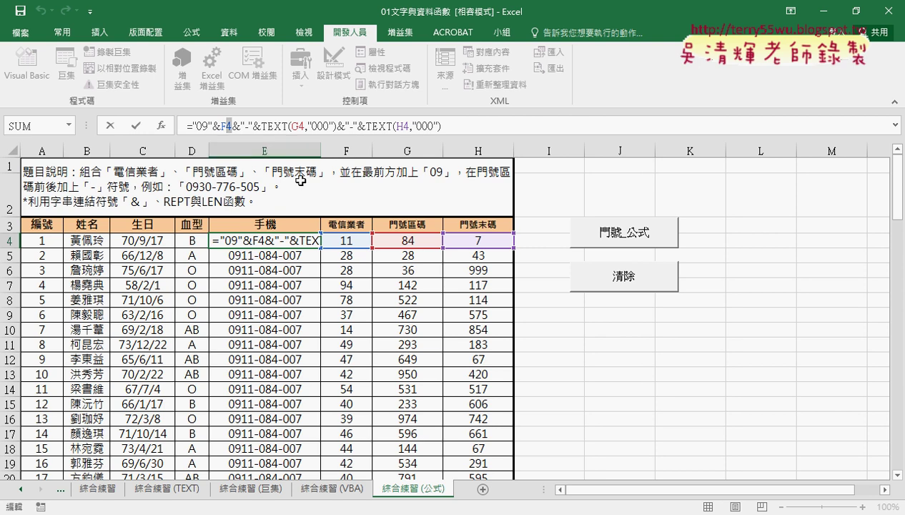
pyautogui.click(109, 126)
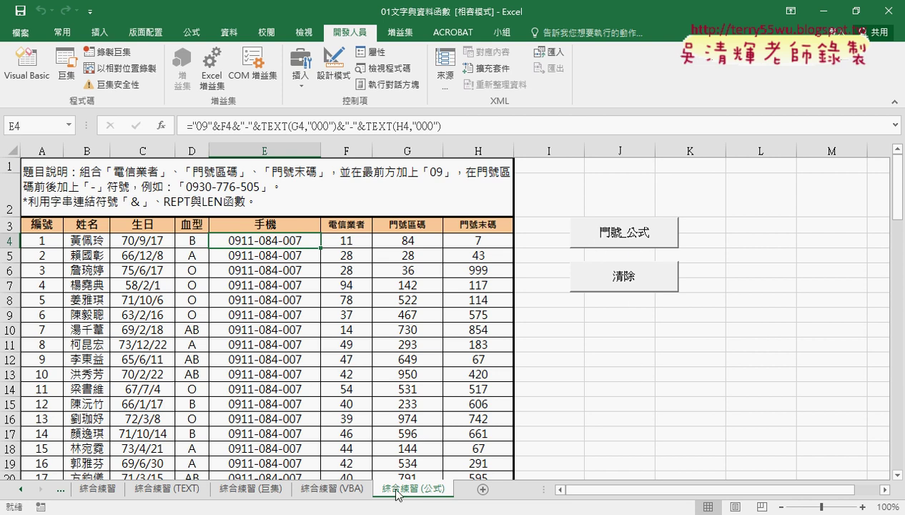
# - In the VBA editor, select the row number 4 after F in 門號_公式's formula string
pyautogui.click(397, 511)
pyautogui.click(438, 479)
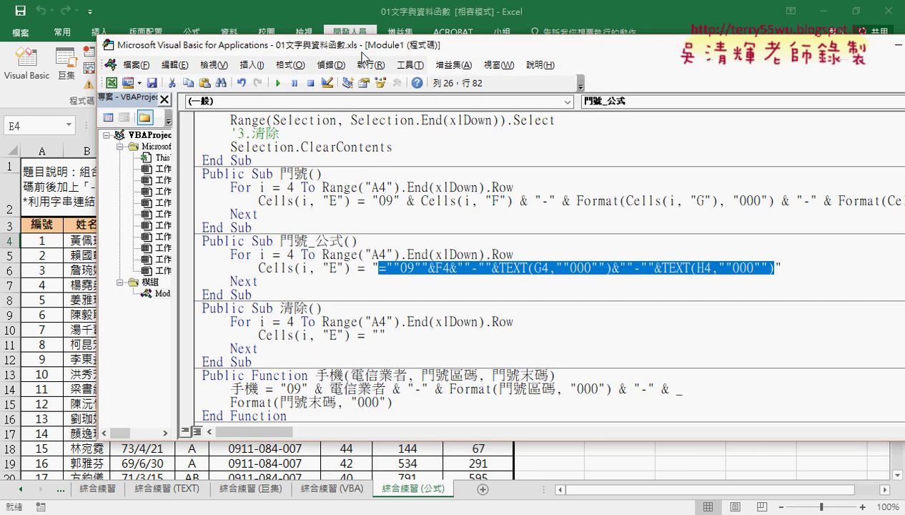
pyautogui.moveTo(576, 61); pyautogui.dragTo(325, 48)
pyautogui.click(416, 266)
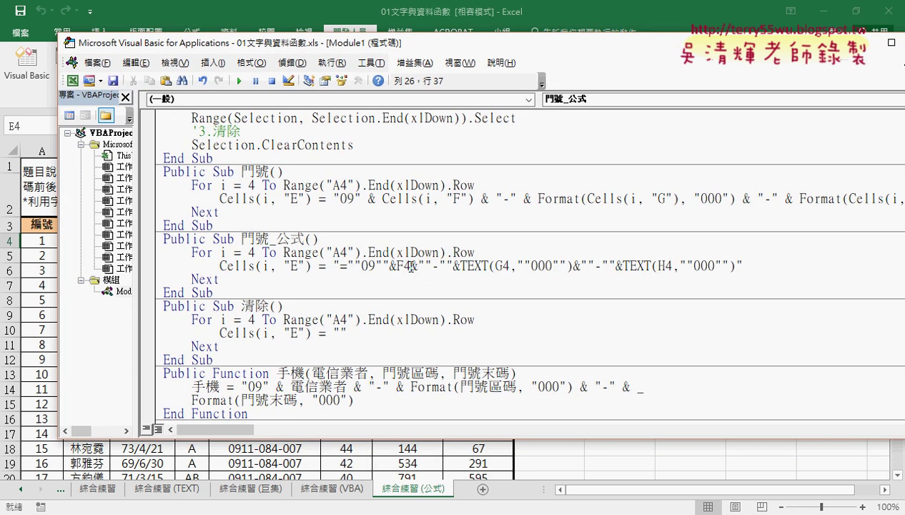
pyautogui.moveTo(411, 265); pyautogui.dragTo(403, 266)
pyautogui.moveTo(336, 263); pyautogui.dragTo(737, 264)
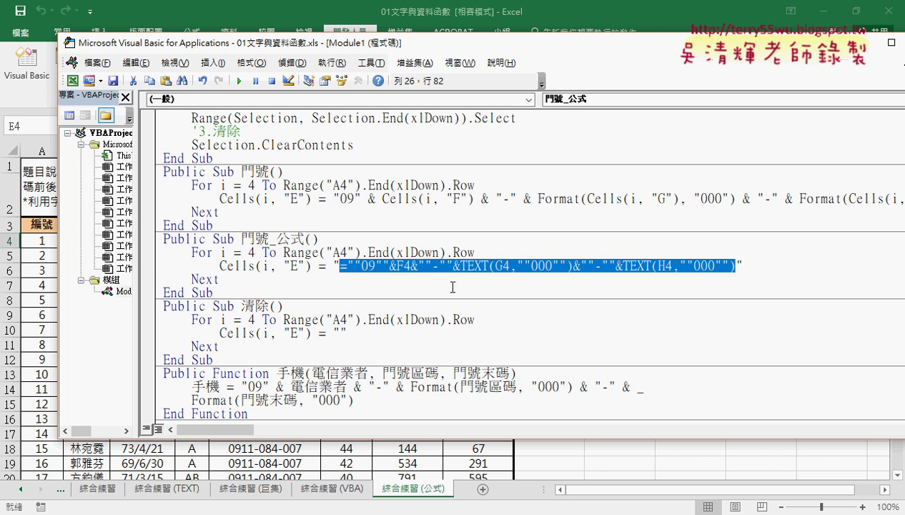
pyautogui.click(422, 279)
pyautogui.moveTo(410, 266); pyautogui.dragTo(403, 266)
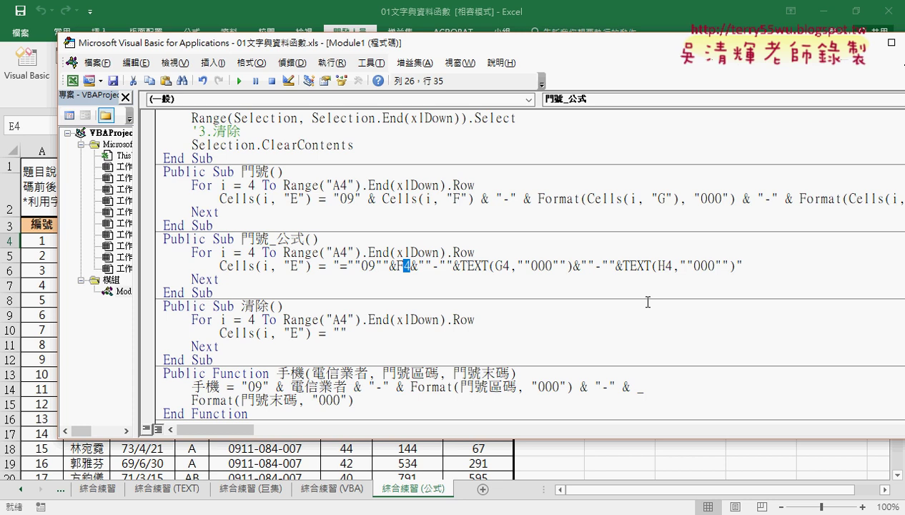
# - Replace F4's row number with " & i & " so the F reference follows the row counter
pyautogui.write('2')
pyautogui.press('BackSpace')
pyautogui.write('i')
pyautogui.hotkey('ctrl', 'z')
pyautogui.write('""')
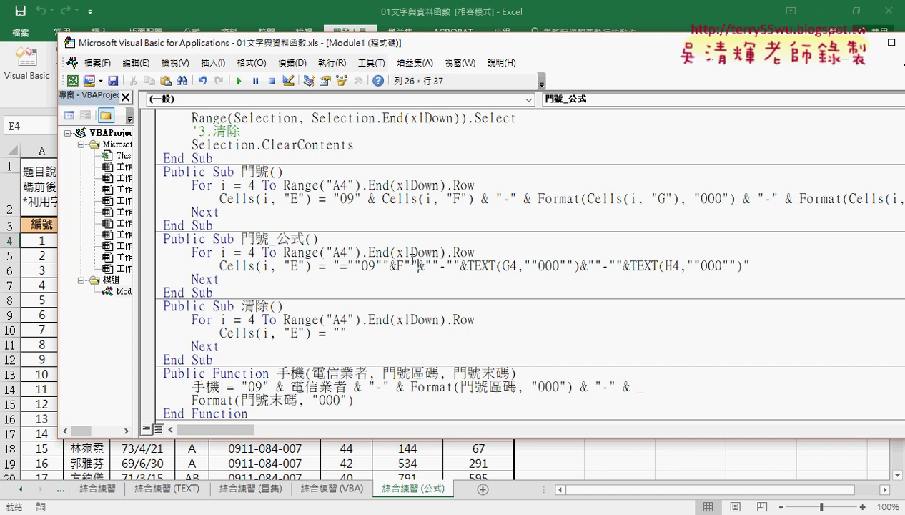
pyautogui.moveTo(410, 265); pyautogui.dragTo(345, 265)
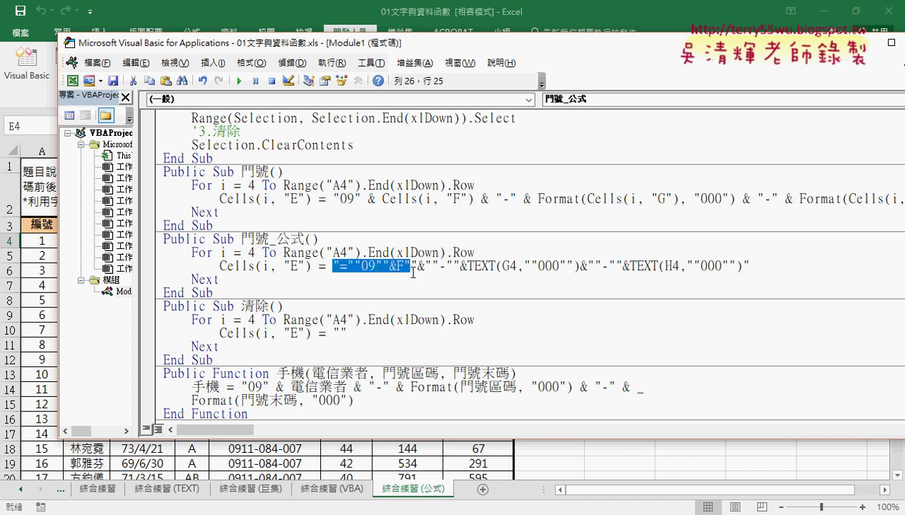
pyautogui.moveTo(410, 266); pyautogui.dragTo(752, 265)
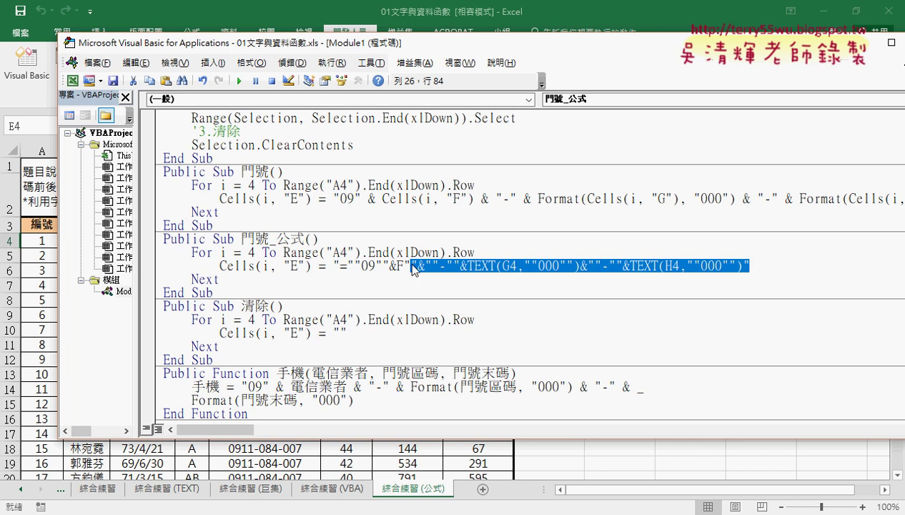
pyautogui.click(409, 266)
pyautogui.write('&F"')
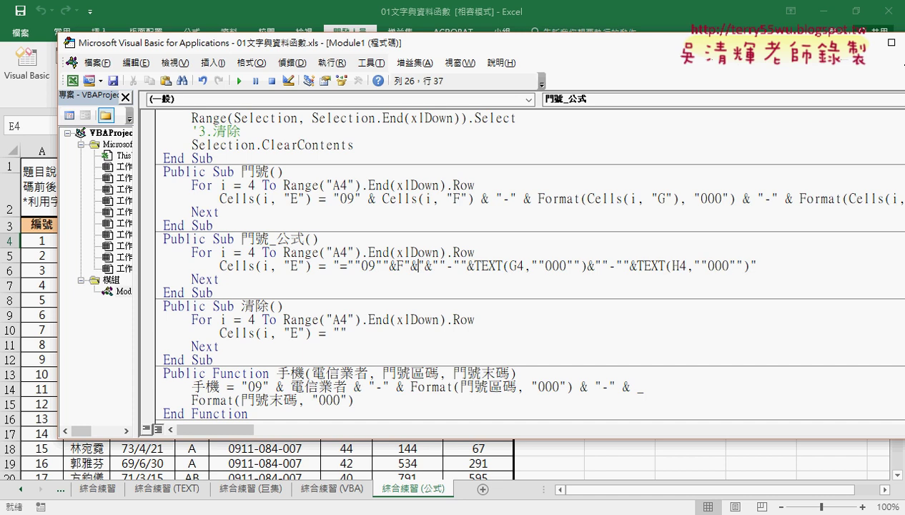
pyautogui.write('&')
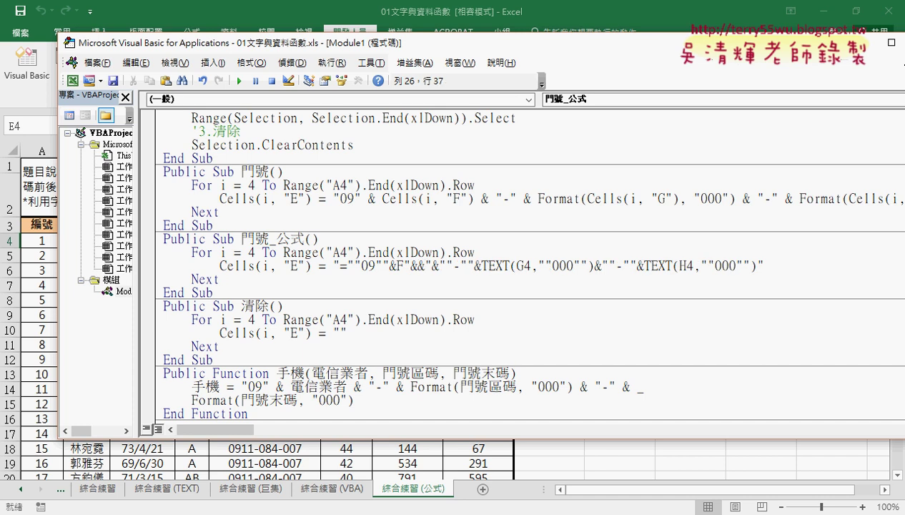
pyautogui.write('i')
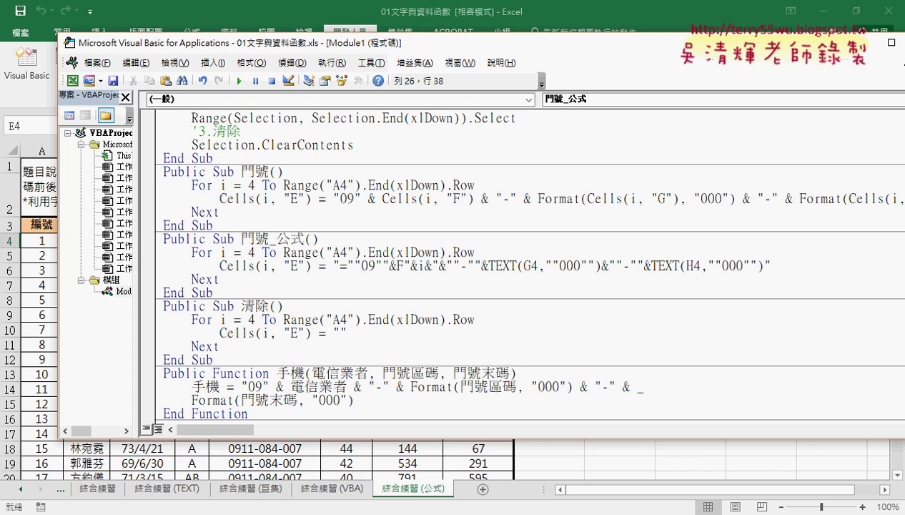
pyautogui.press('Left')
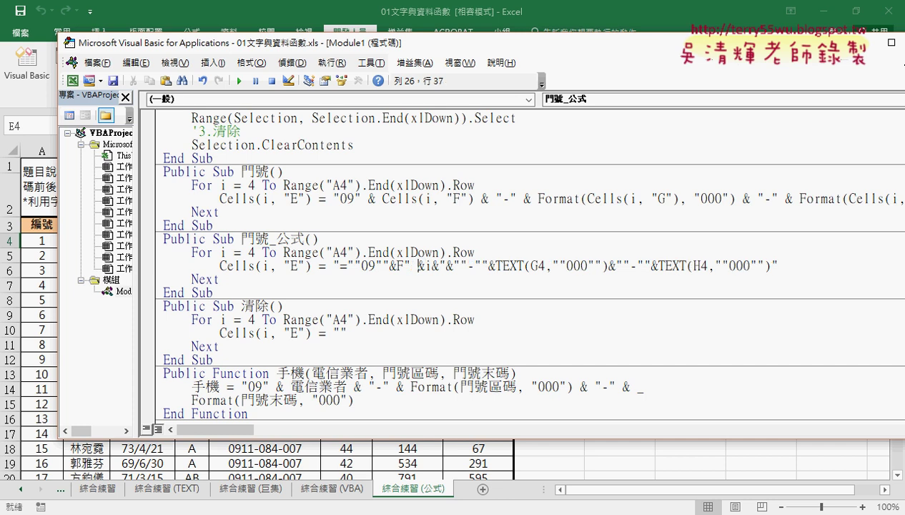
pyautogui.press('Right')
pyautogui.press('Right')
pyautogui.press('Right')
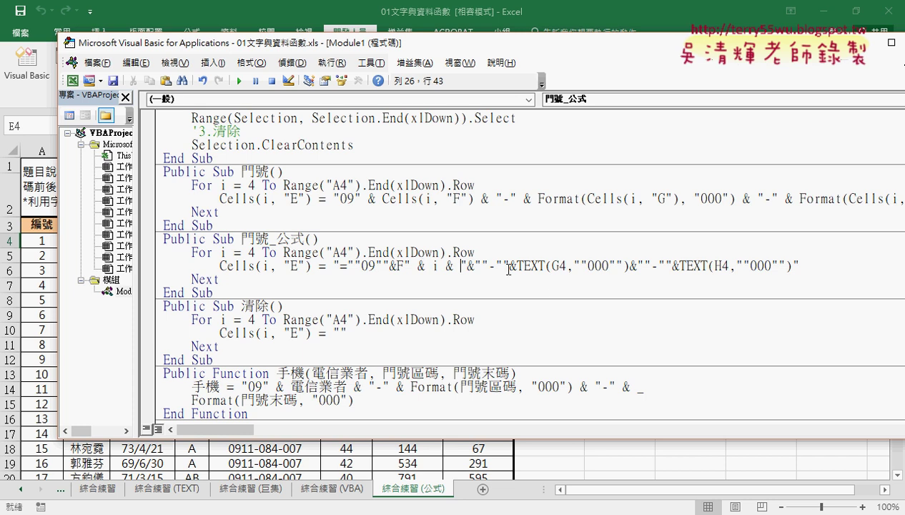
# - Replace the 4 in TEXT(G4 with " & i & " so the G reference uses i
pyautogui.moveTo(557, 266); pyautogui.dragTo(566, 266)
pyautogui.write('""')
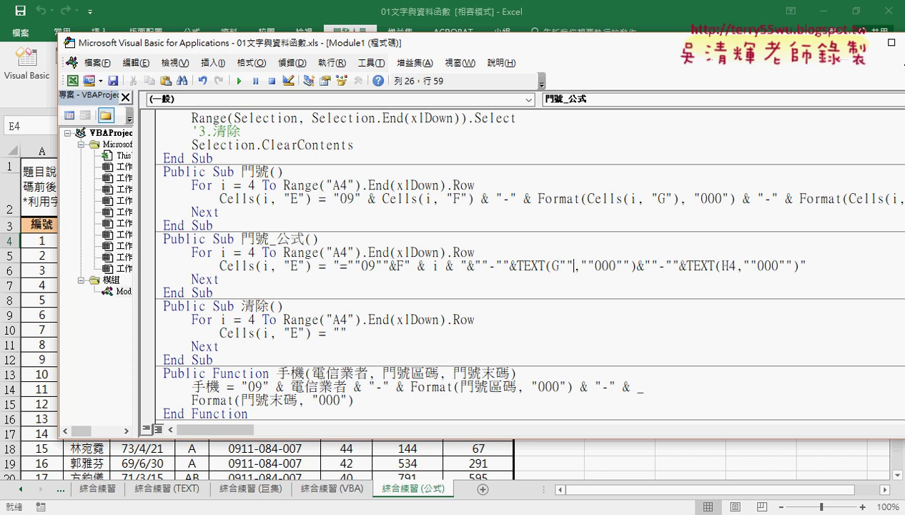
pyautogui.press('Left')
pyautogui.write('&&')
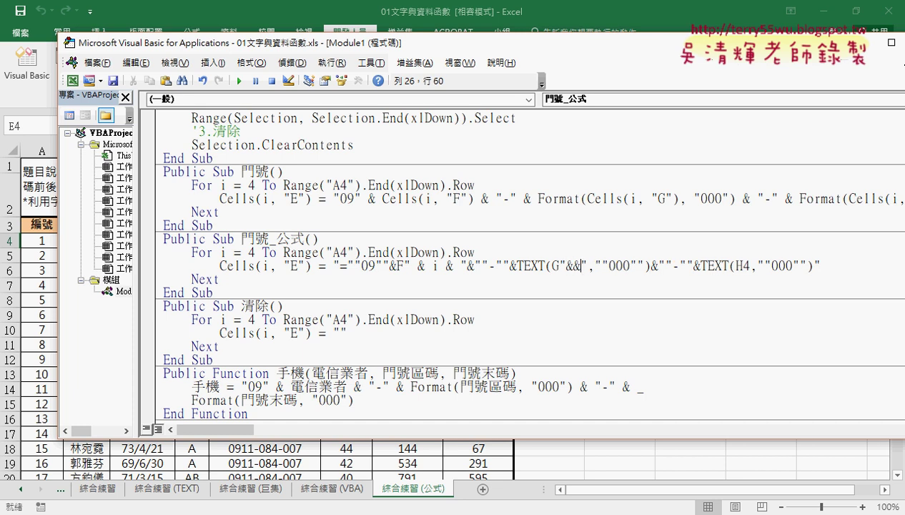
pyautogui.press('Left')
pyautogui.write('i')
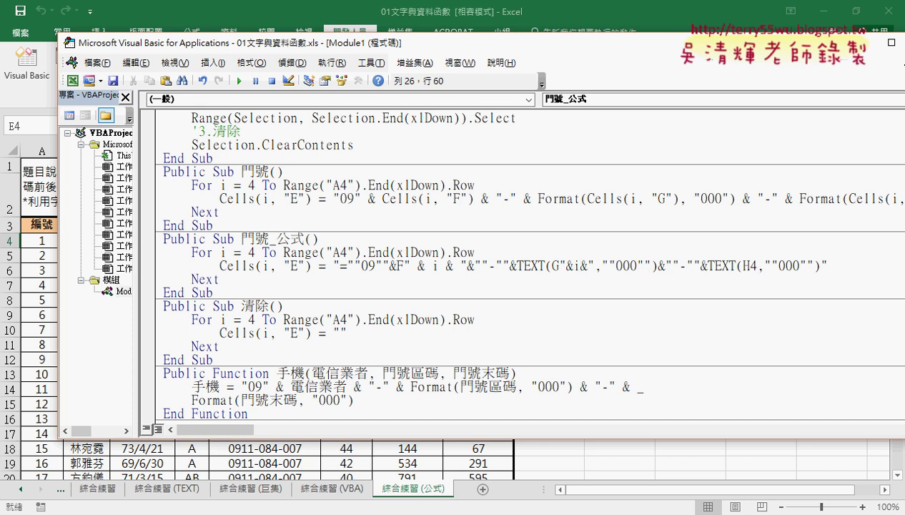
pyautogui.press('Left')
pyautogui.press('Left')
pyautogui.press('Right')
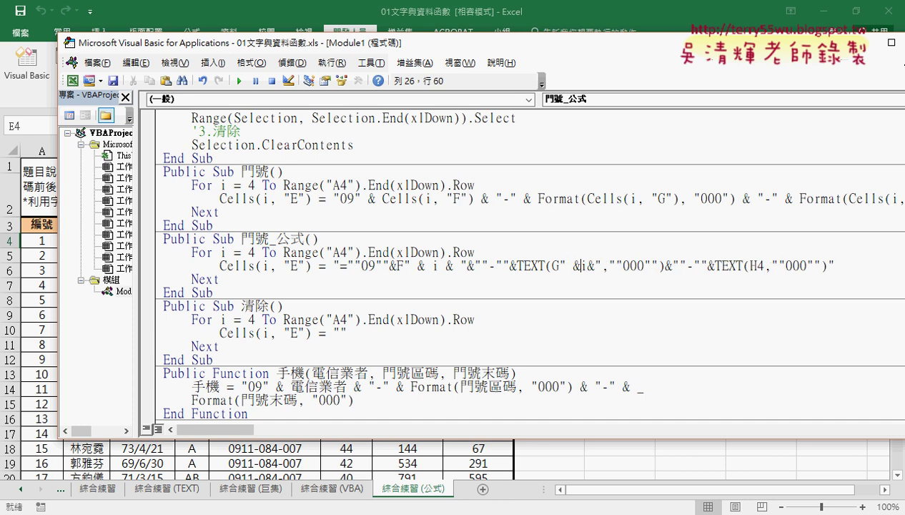
pyautogui.press('Right')
pyautogui.press('Right')
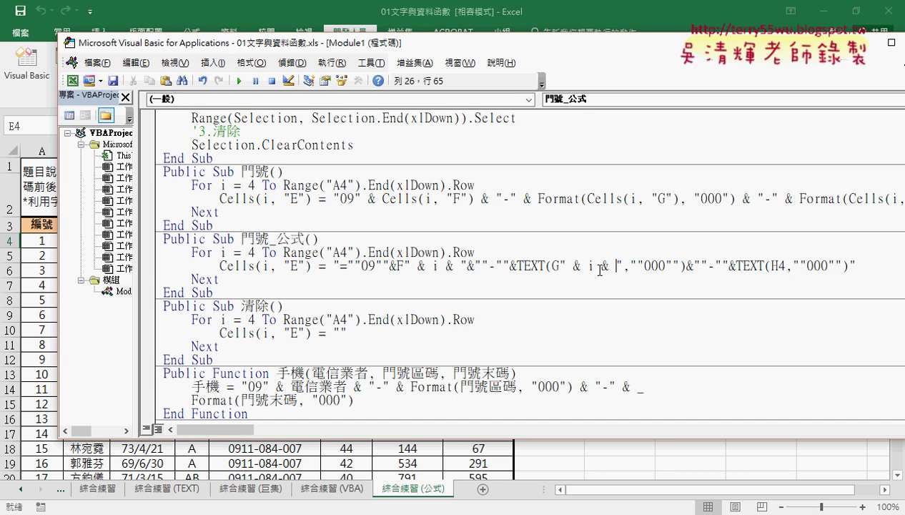
# - Rewrite the H4 reference in the last TEXT call as H" & i & "
pyautogui.moveTo(785, 265); pyautogui.dragTo(777, 264)
pyautogui.write('"')
pyautogui.write('"')
pyautogui.press('BackSpace')
pyautogui.press('BackSpace')
pyautogui.write('4')
pyautogui.hotkey('shift', 'Right')
pyautogui.write('""')
pyautogui.press('Left')
pyautogui.write('&')
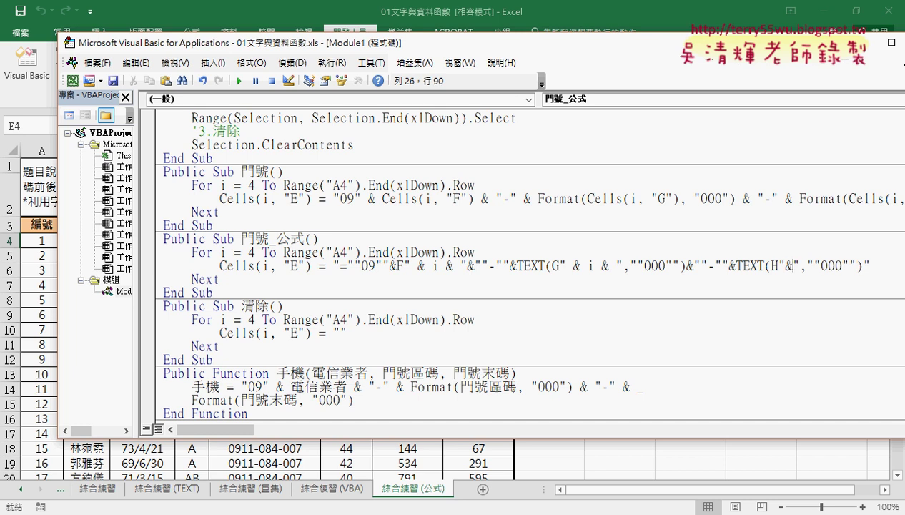
pyautogui.write('&')
pyautogui.press('Left')
pyautogui.write('i')
pyautogui.click(787, 264)
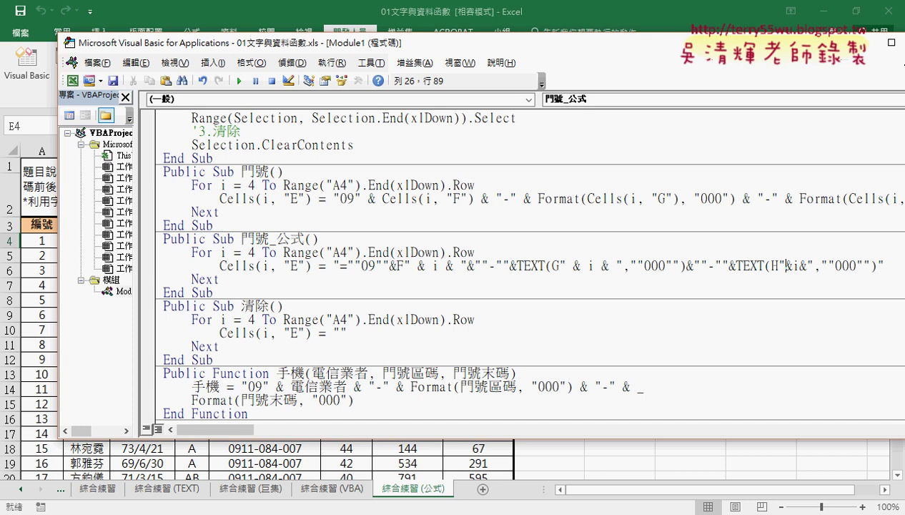
pyautogui.press('Right')
pyautogui.press('Right')
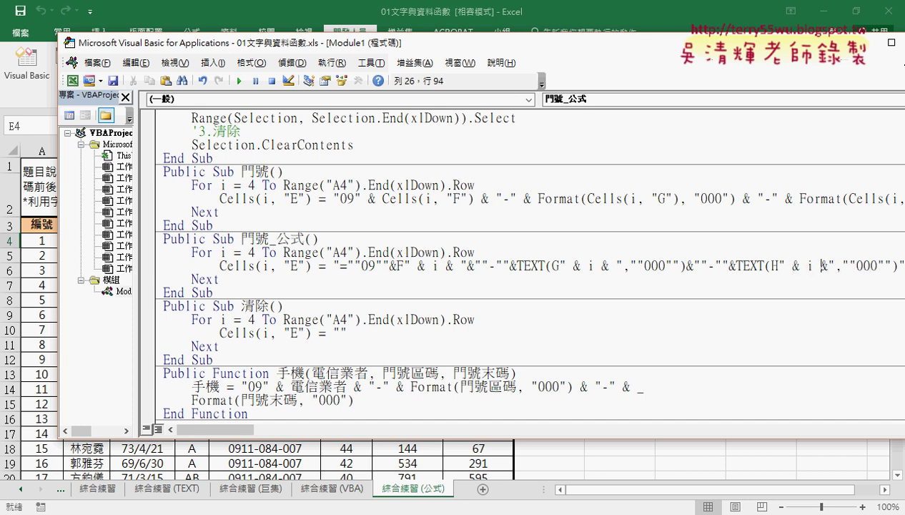
pyautogui.press('Right')
pyautogui.moveTo(402, 265); pyautogui.dragTo(466, 265)
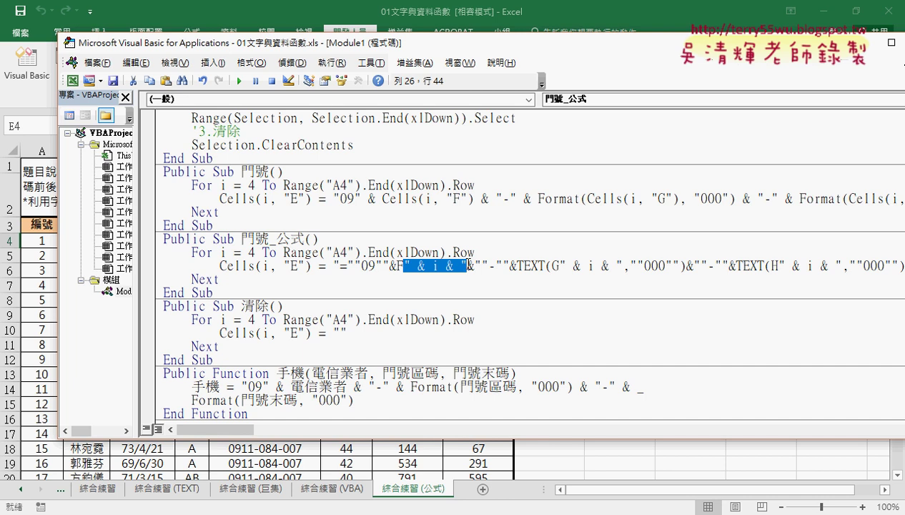
pyautogui.moveTo(213, 225); pyautogui.dragTo(155, 173)
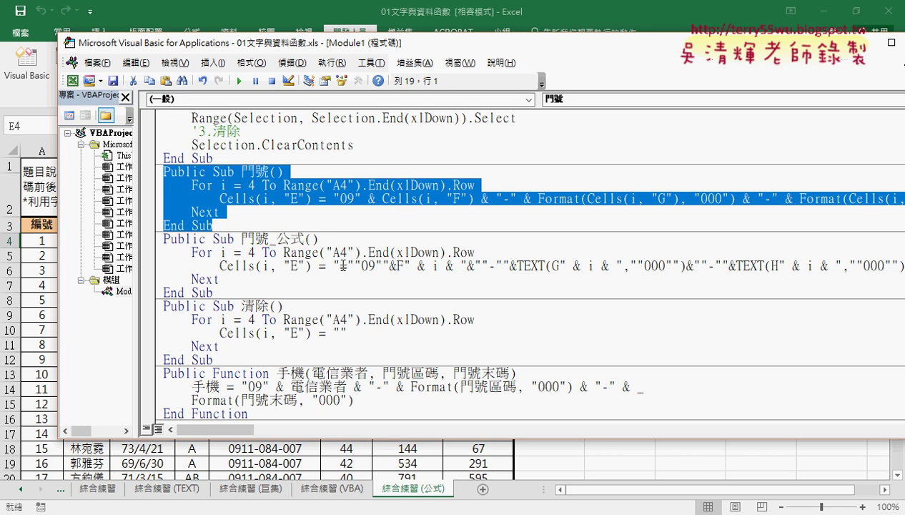
pyautogui.moveTo(337, 267)
pyautogui.mouseDown()
pyautogui.moveTo(870, 273)
pyautogui.moveTo(876, 266)
pyautogui.mouseUp()
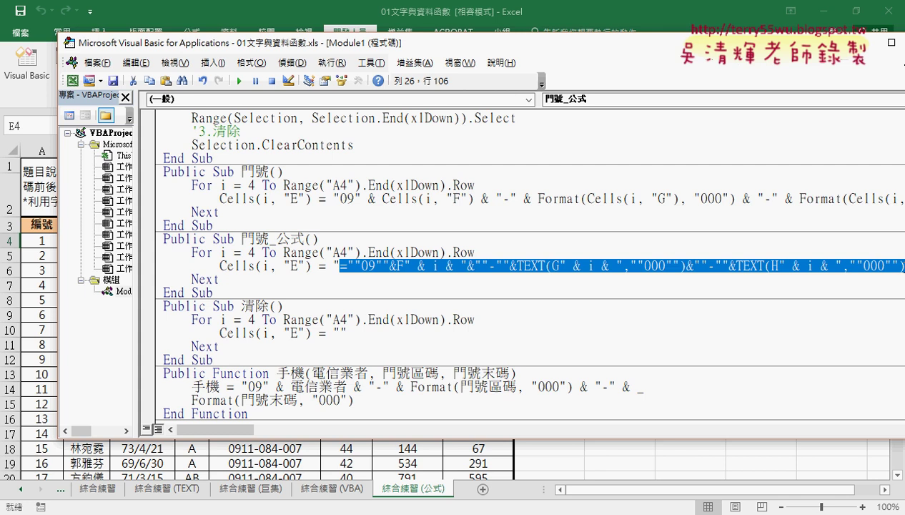
pyautogui.press('Delete')
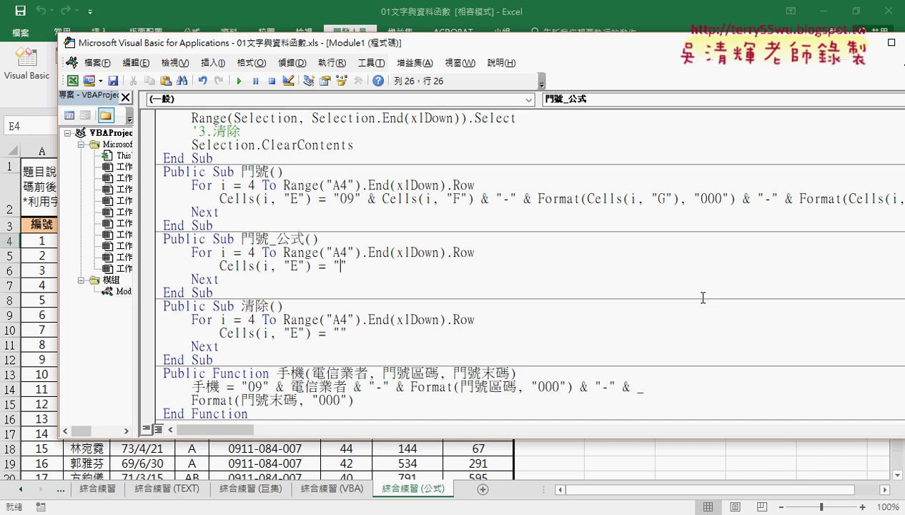
pyautogui.hotkey('alt', 'Tab')
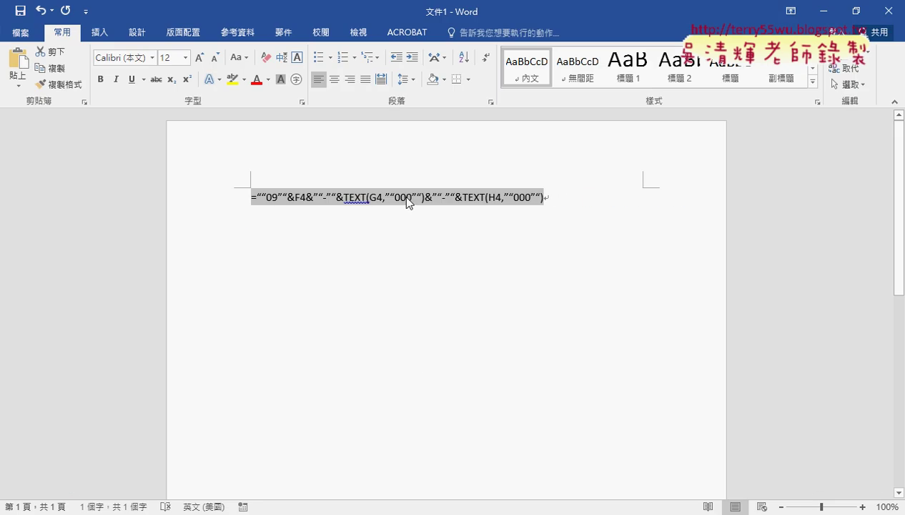
pyautogui.hotkey('alt', 'Tab')
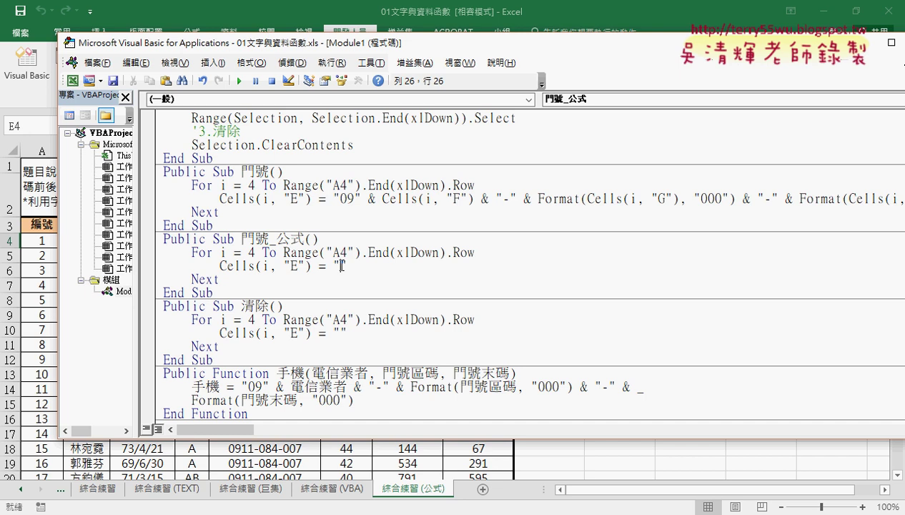
pyautogui.write('=""09""&F" & i & "&""-""&TEXT(G" & i & ",""000"")&""-""&TEXT(H" & i & ",""000"")')
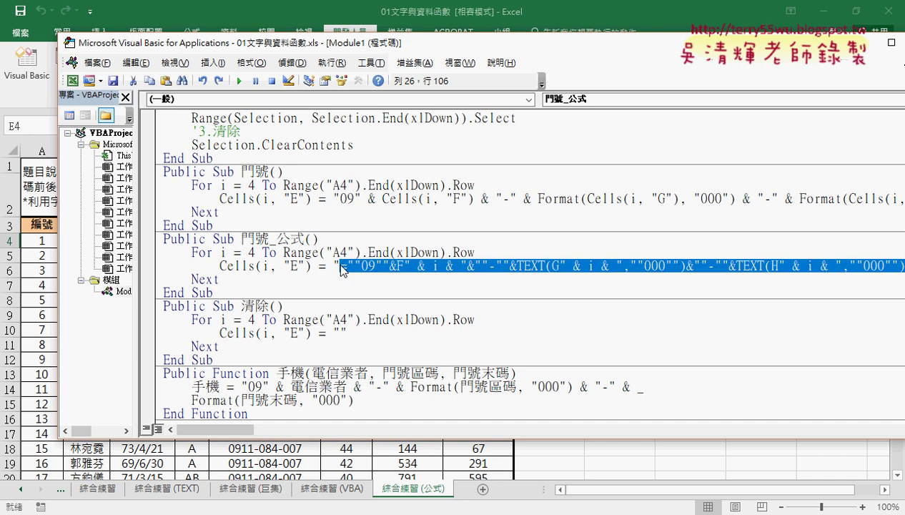
pyautogui.click(470, 267)
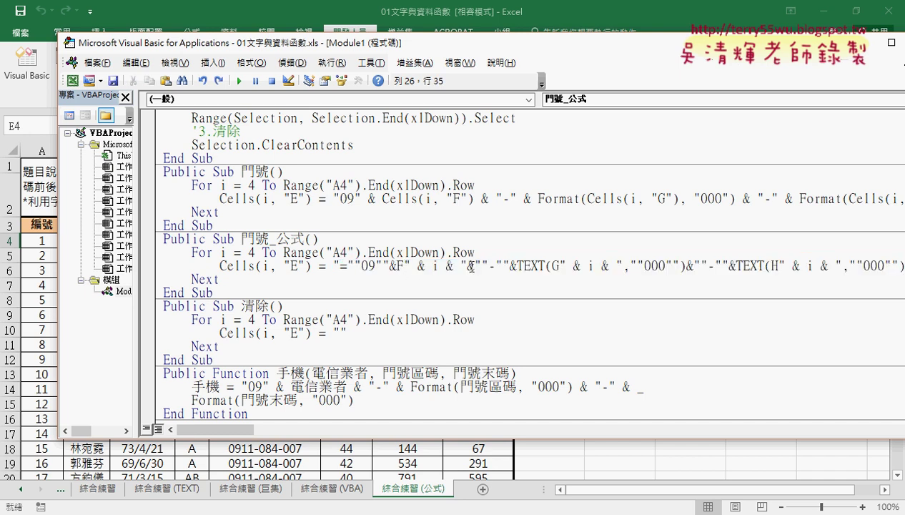
pyautogui.moveTo(470, 268); pyautogui.dragTo(403, 268)
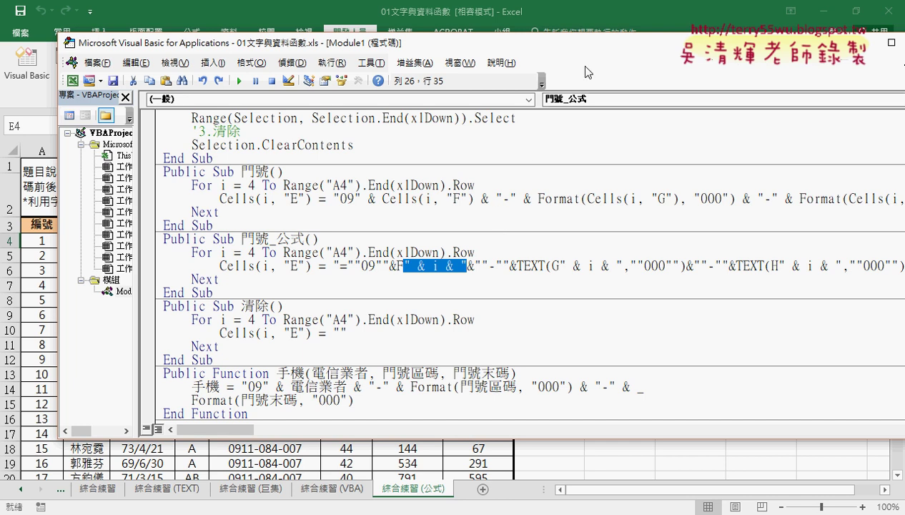
# - Clear column E with the 清除 button, then rerun the 門號_公式 macro to refill it
pyautogui.click(597, 18)
pyautogui.click(707, 373)
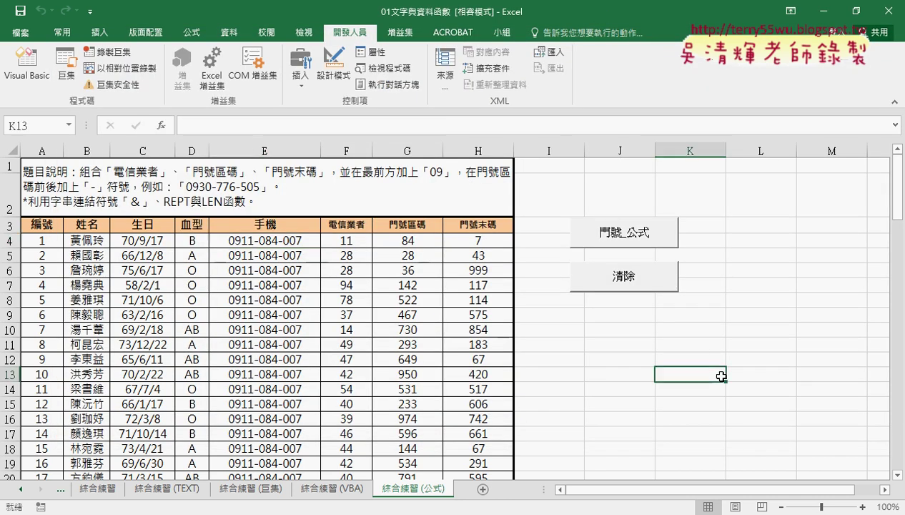
pyautogui.click(646, 282)
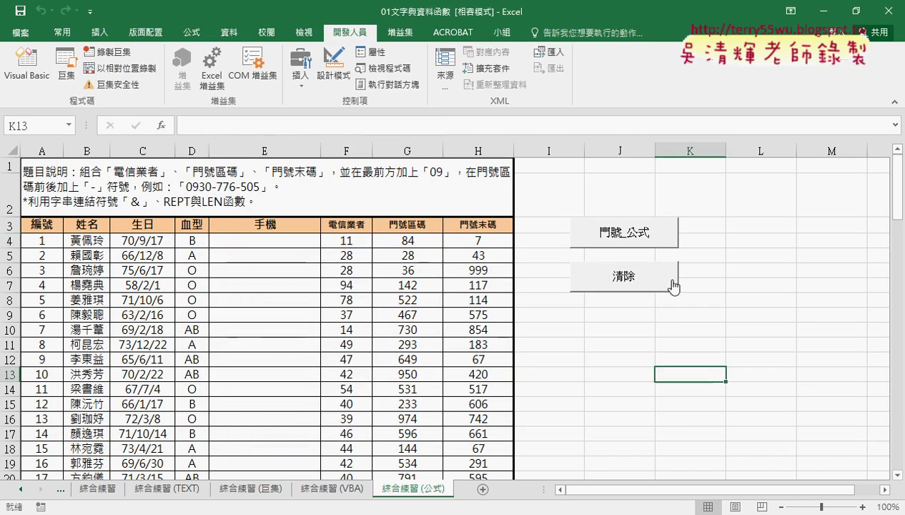
pyautogui.click(647, 243)
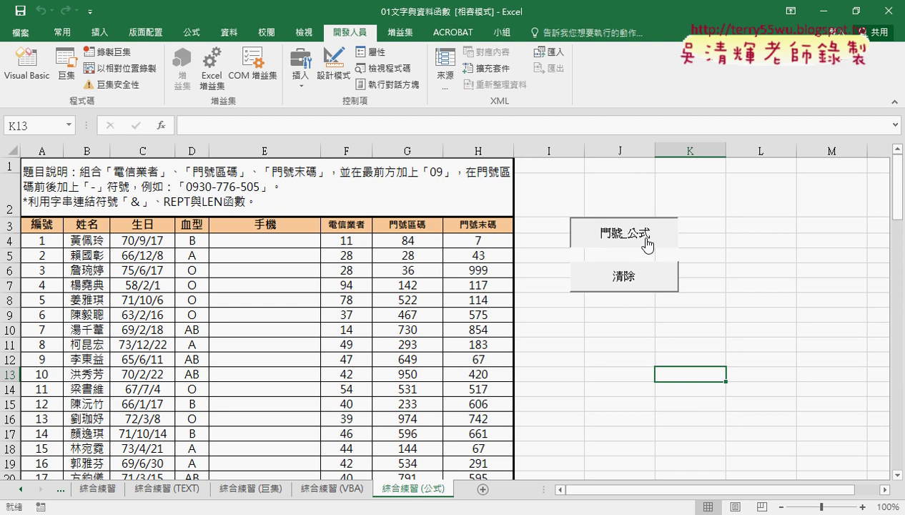
# - Check the row-specific TEXT phone formulas in cells E4 through E8
pyautogui.click(276, 237)
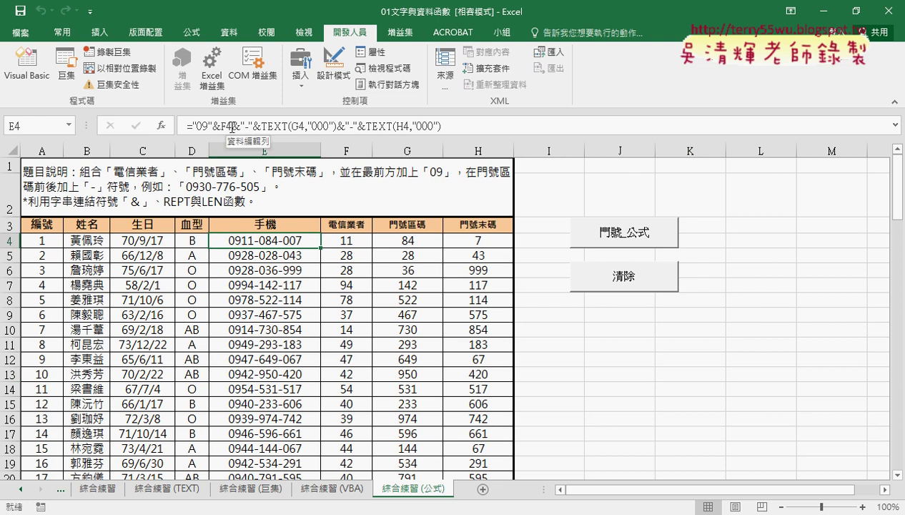
pyautogui.click(236, 253)
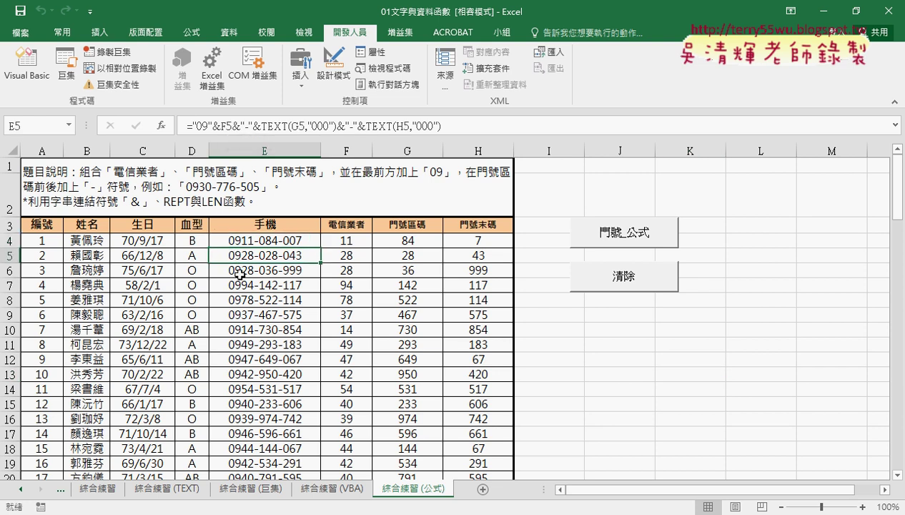
pyautogui.click(236, 272)
pyautogui.click(243, 285)
pyautogui.click(245, 300)
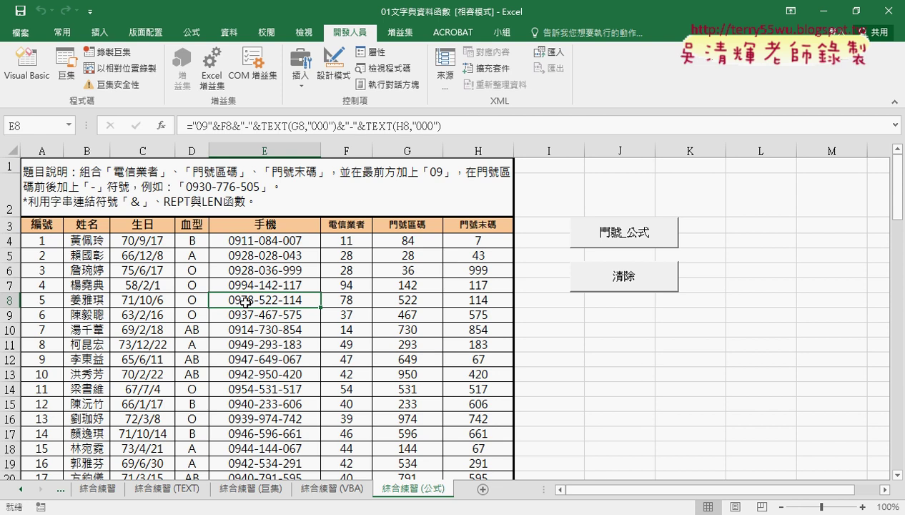
pyautogui.click(256, 244)
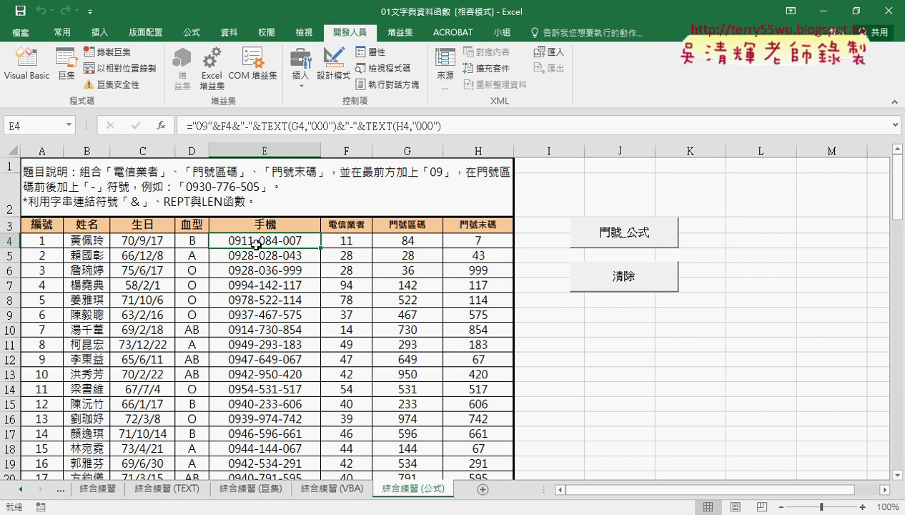
# - Compare with the 綜合練習 (VBA) sheet, then bring up the Google Docs code notes
pyautogui.click(335, 490)
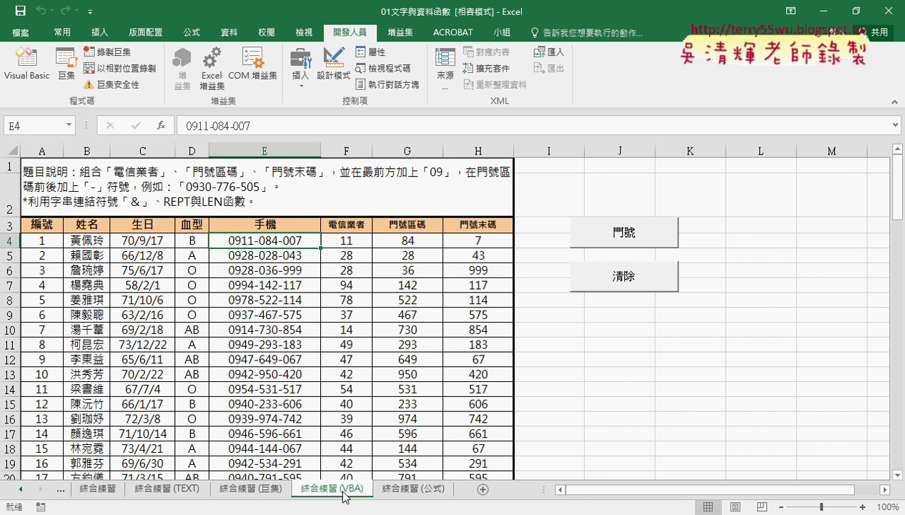
pyautogui.click(414, 488)
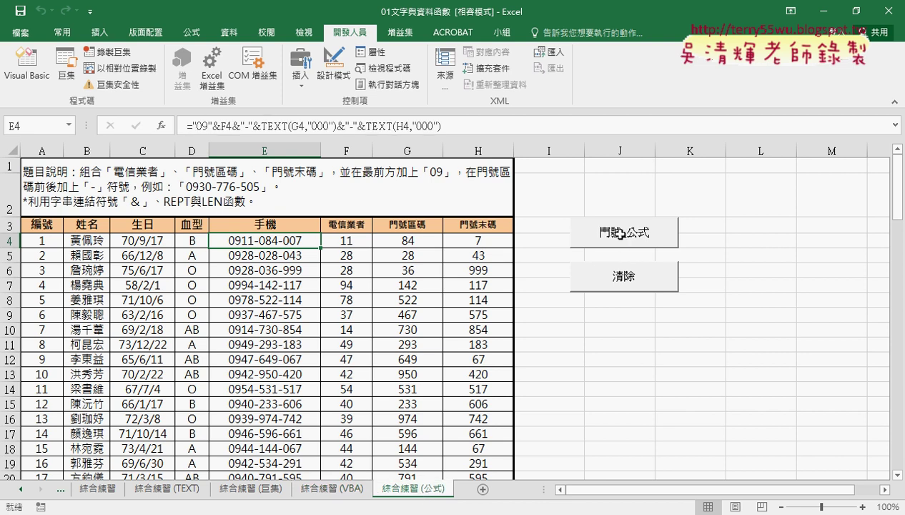
pyautogui.hotkey('alt', 'Tab')
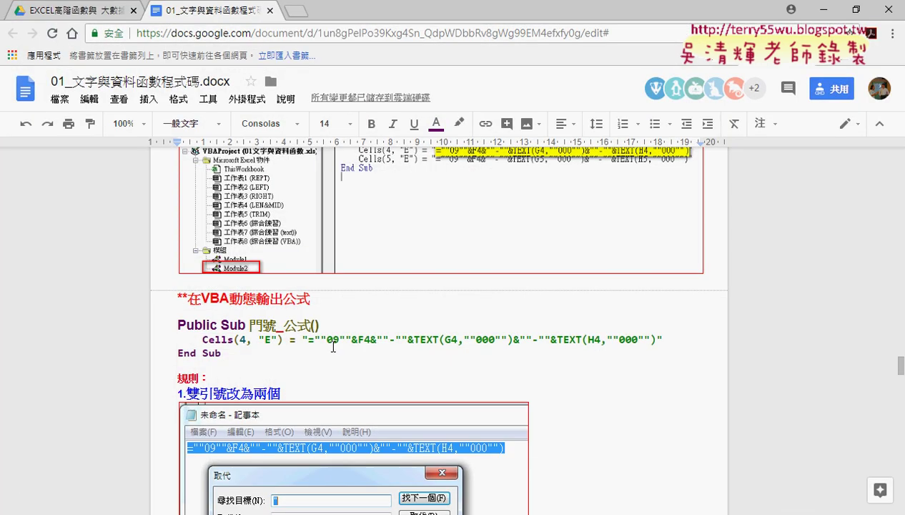
pyautogui.moveTo(223, 356); pyautogui.dragTo(177, 318)
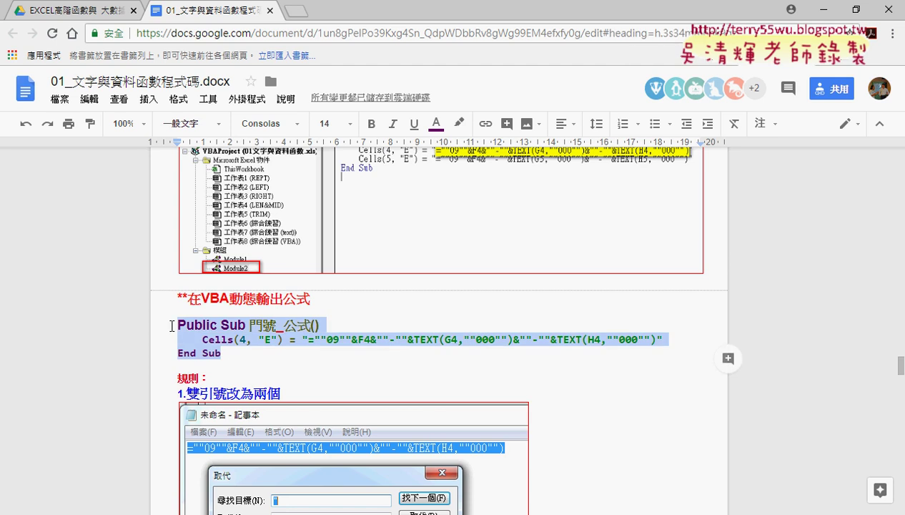
pyautogui.moveTo(310, 298); pyautogui.dragTo(174, 298)
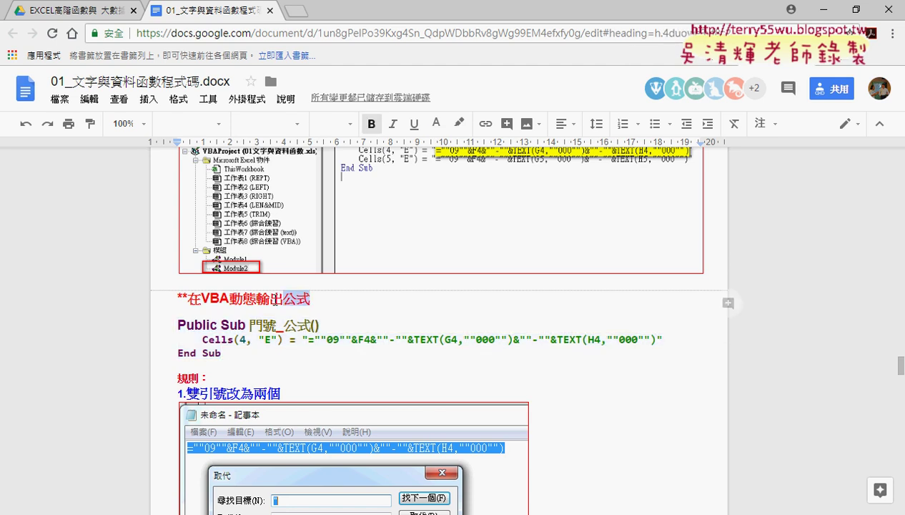